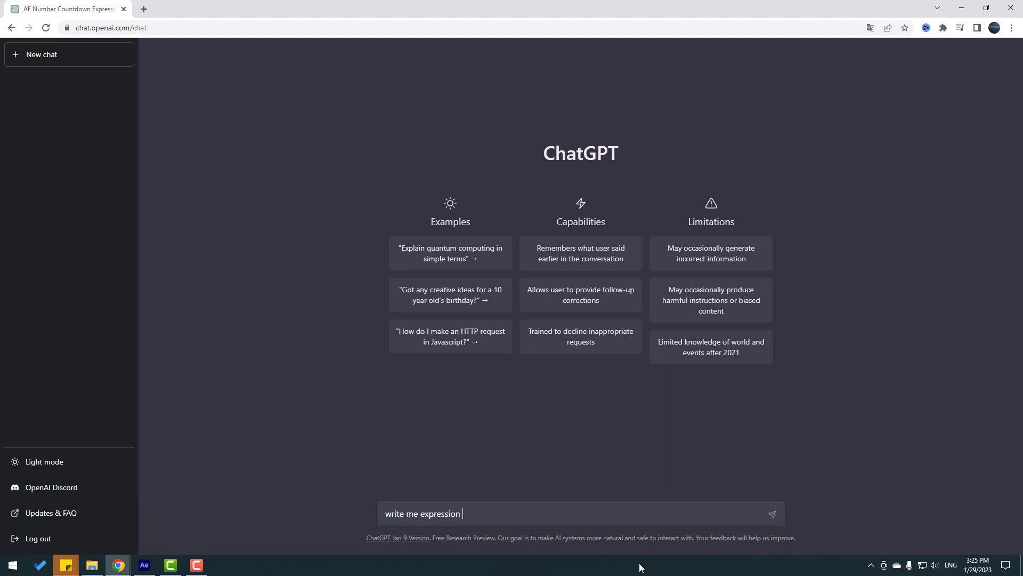
Ask ChatGPT "write me expression after effects for number countdown 10 to 0" and copy the code it returns
{"action": "type", "text": "fter effects for number countdown 10 to 0"}
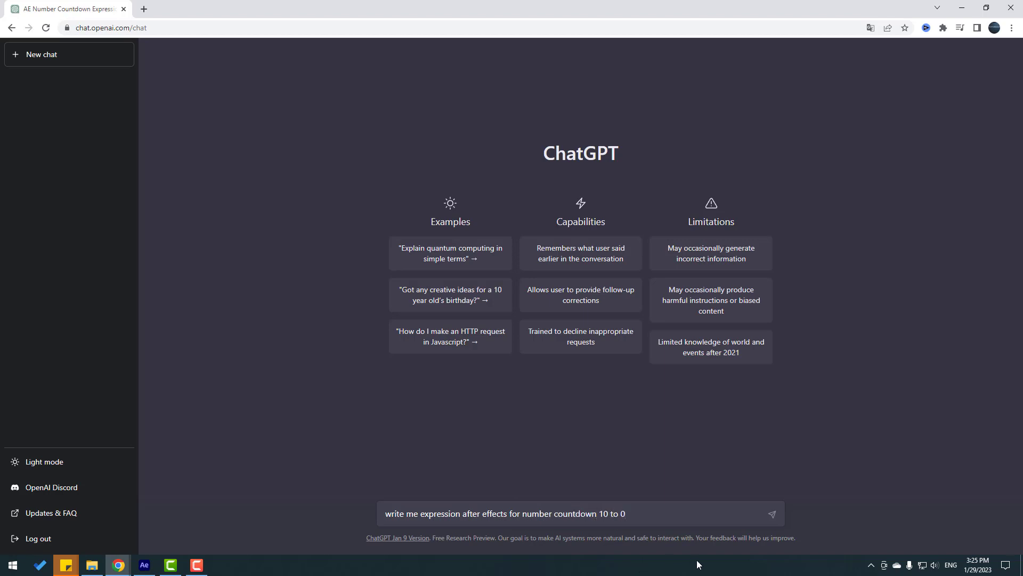
{"action": "left_click", "coordinate": [778, 519]}
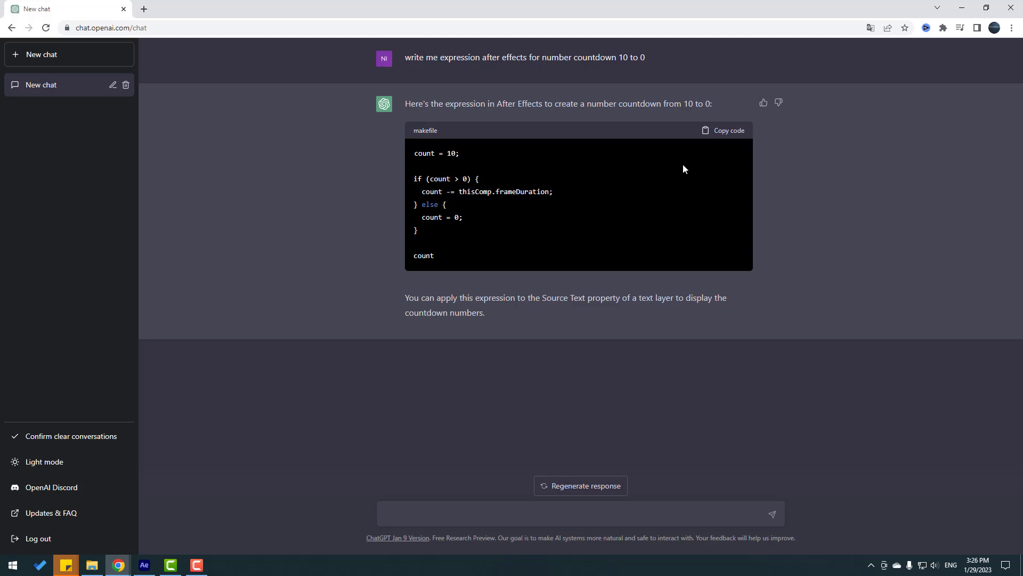
{"action": "left_click", "coordinate": [729, 131]}
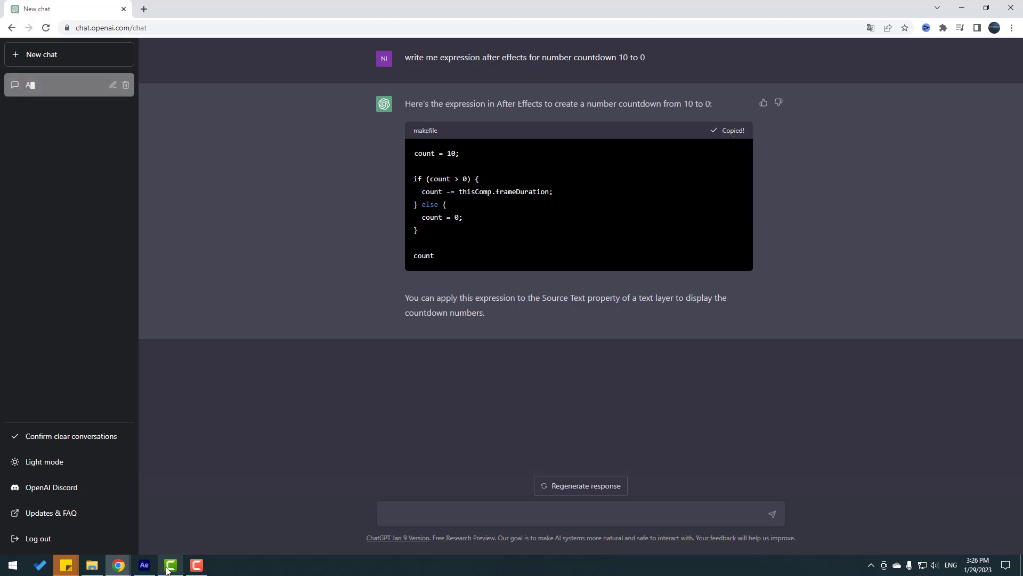
Switch to After Effects, paste the copied code as the empty text layer's Source Text expression, and preview the countdown
{"action": "left_click", "coordinate": [144, 566]}
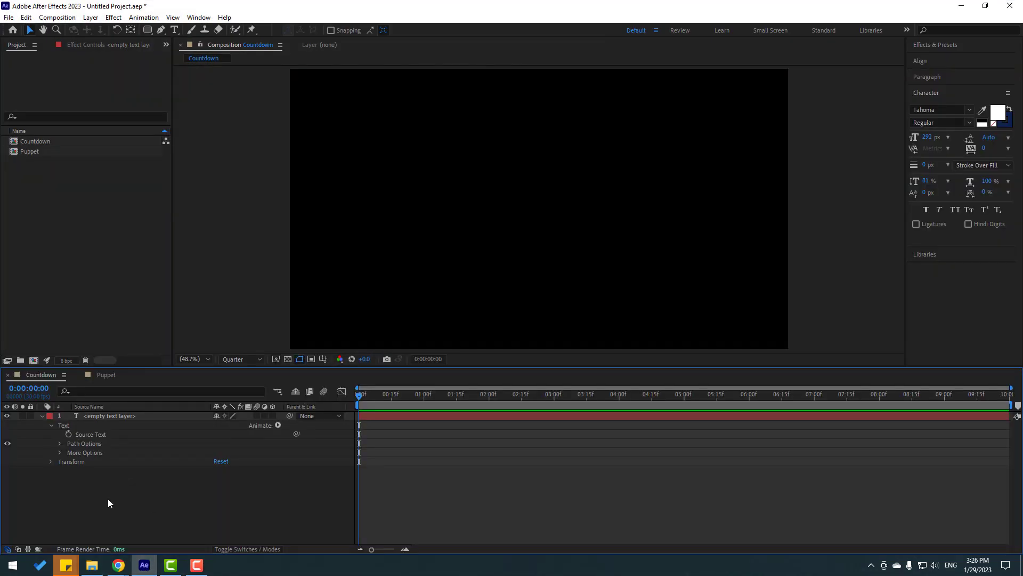
{"action": "left_click", "coordinate": [66, 435], "text": "alt"}
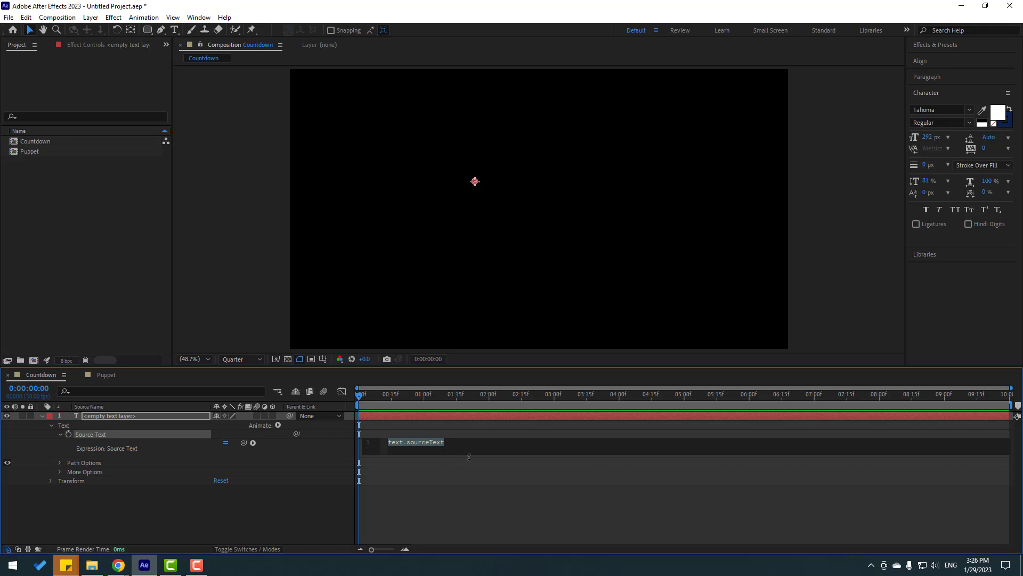
{"action": "key", "text": "ctrl+v"}
{"action": "scroll", "coordinate": [477, 450], "scroll_direction": "up", "scroll_amount": 3}
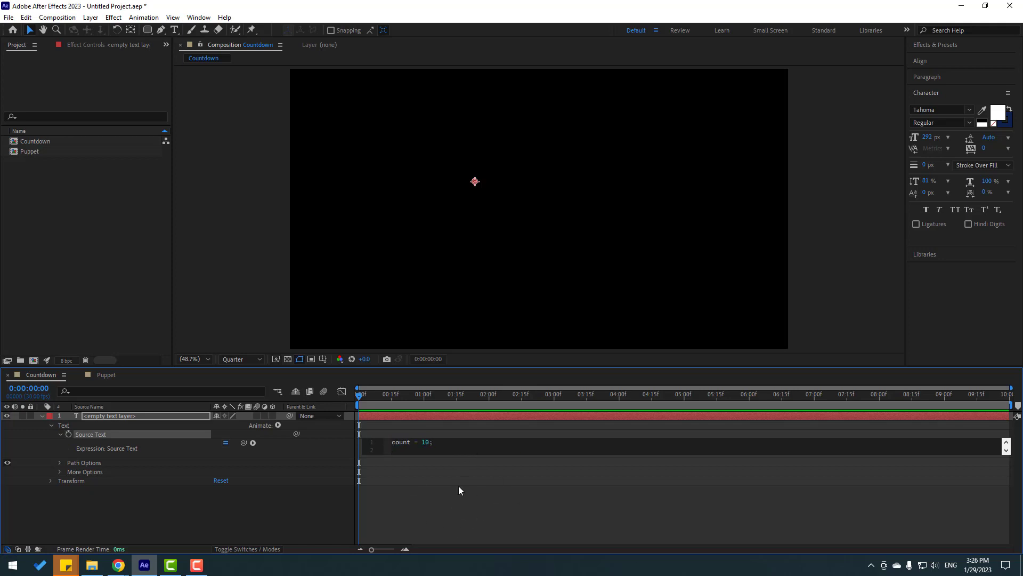
{"action": "left_click", "coordinate": [452, 516]}
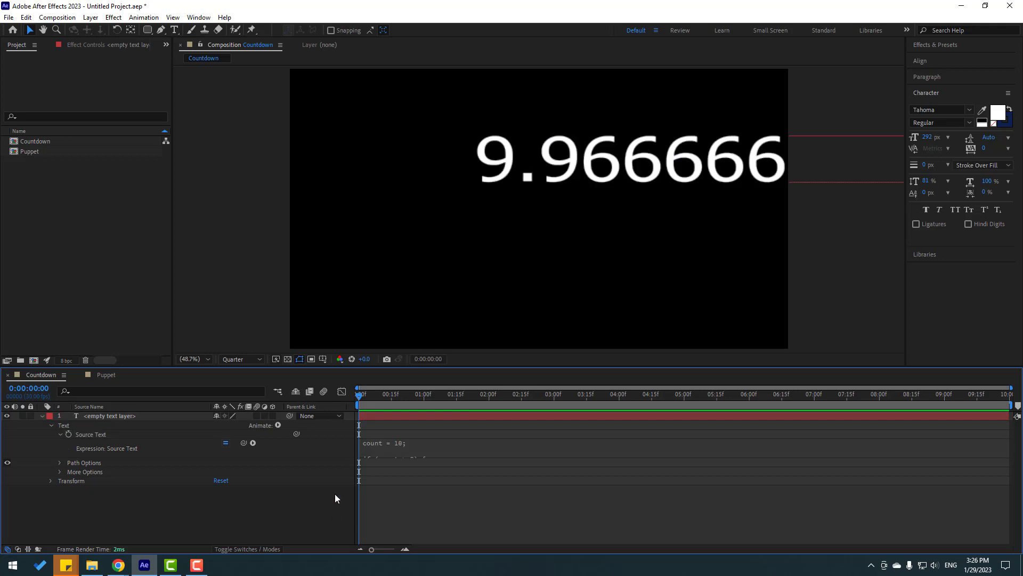
{"action": "key", "text": "space"}
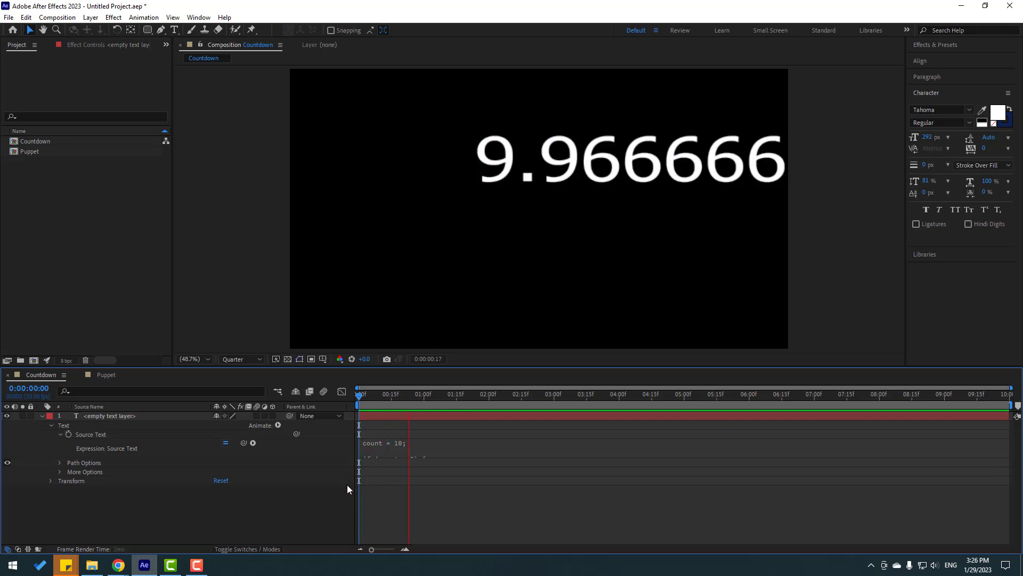
{"action": "left_click_drag", "start_coordinate": [379, 393], "coordinate": [637, 421]}
Return to the ChatGPT chat, ask "it's not working can you please send me other expression for countdown?" and copy the new code
{"action": "mouse_move", "coordinate": [119, 564]}
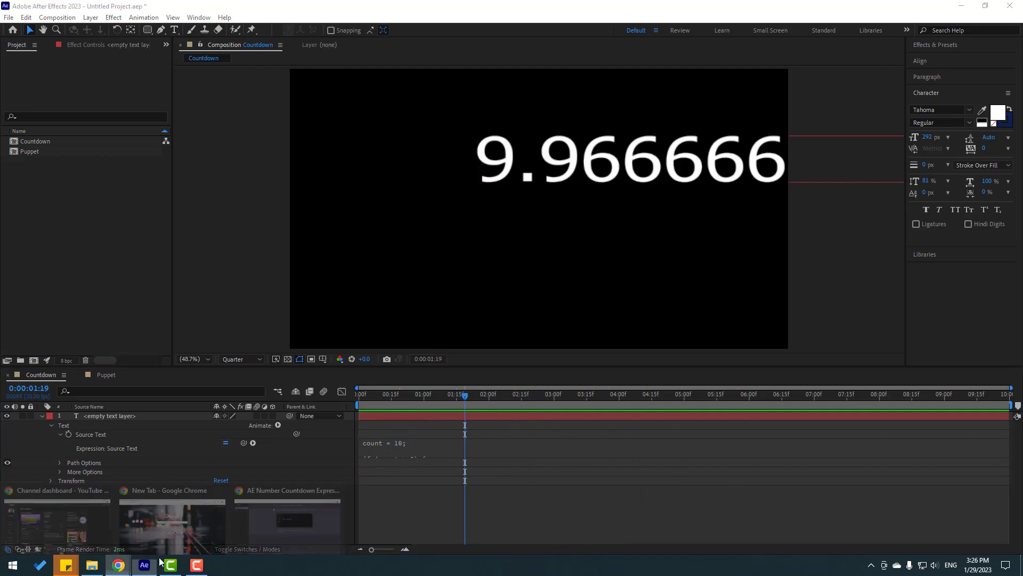
{"action": "left_click", "coordinate": [272, 529]}
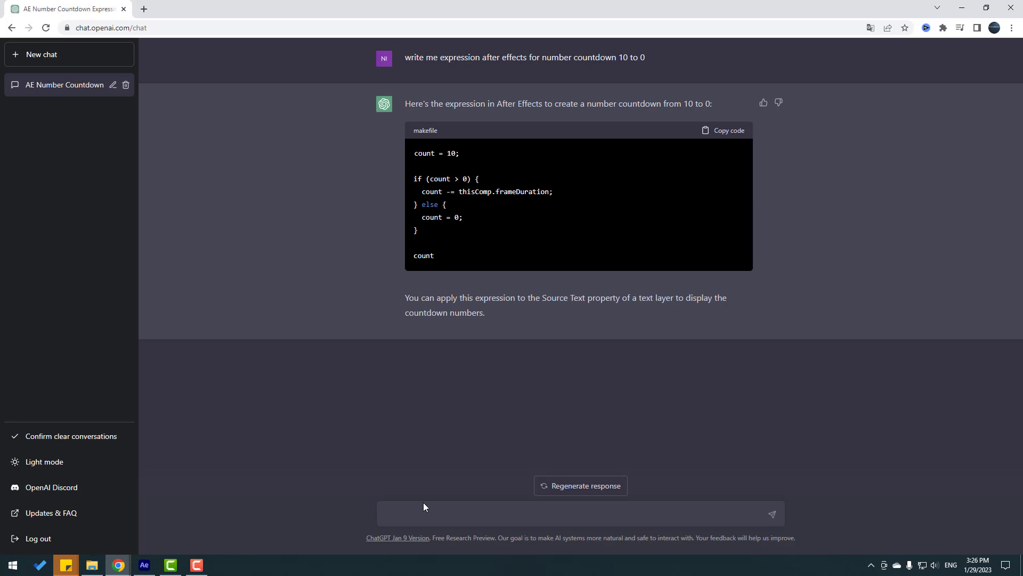
{"action": "type", "text": "it's not working can you please send me other expression"}
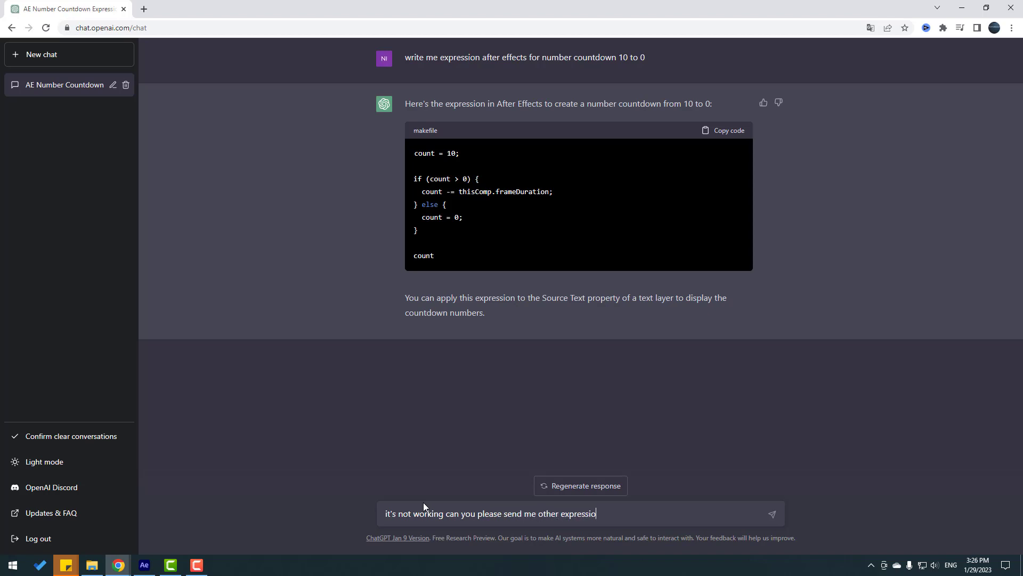
{"action": "type", "text": " for countdown?"}
{"action": "key", "text": "Return"}
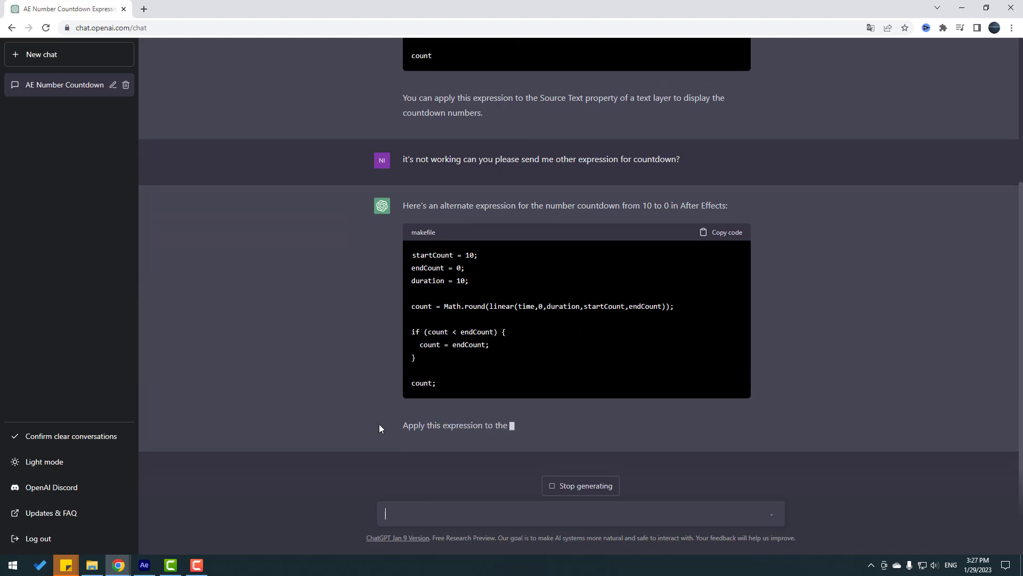
{"action": "left_click", "coordinate": [737, 239]}
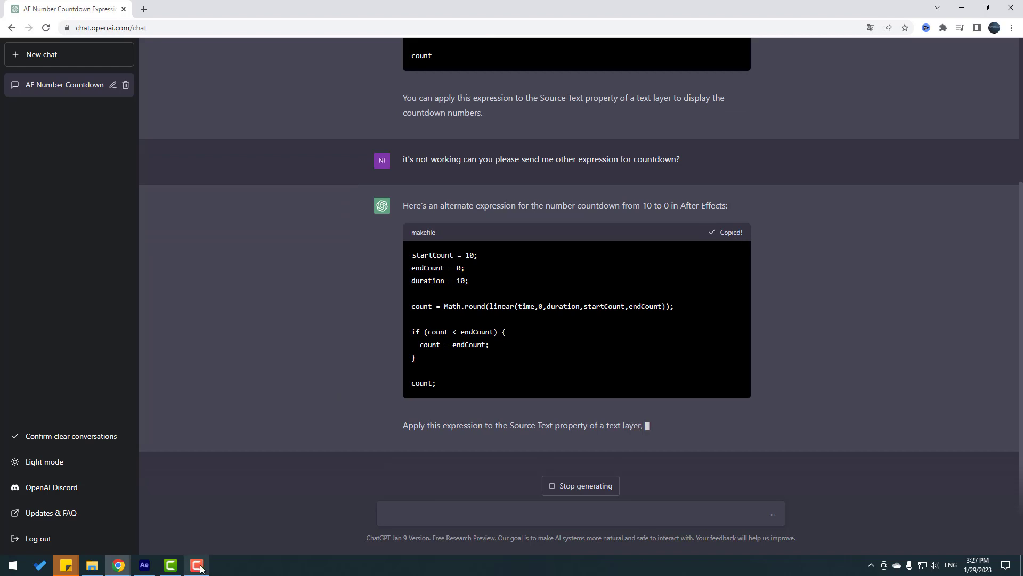
Back in After Effects, replace the Source Text expression with the newly copied code and preview the countdown from the start
{"action": "left_click", "coordinate": [150, 568]}
{"action": "left_click", "coordinate": [414, 450]}
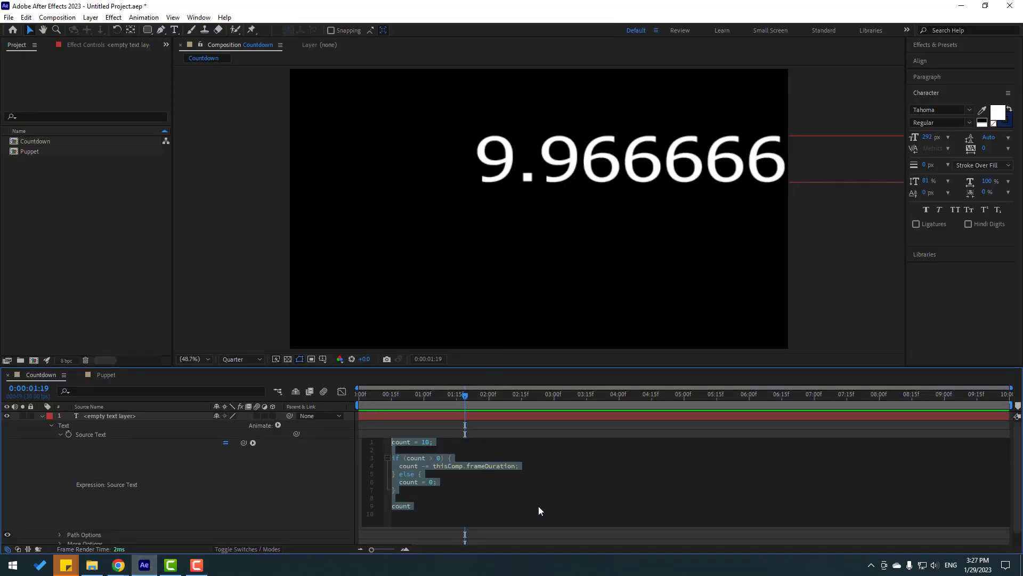
{"action": "key", "text": "ctrl+v"}
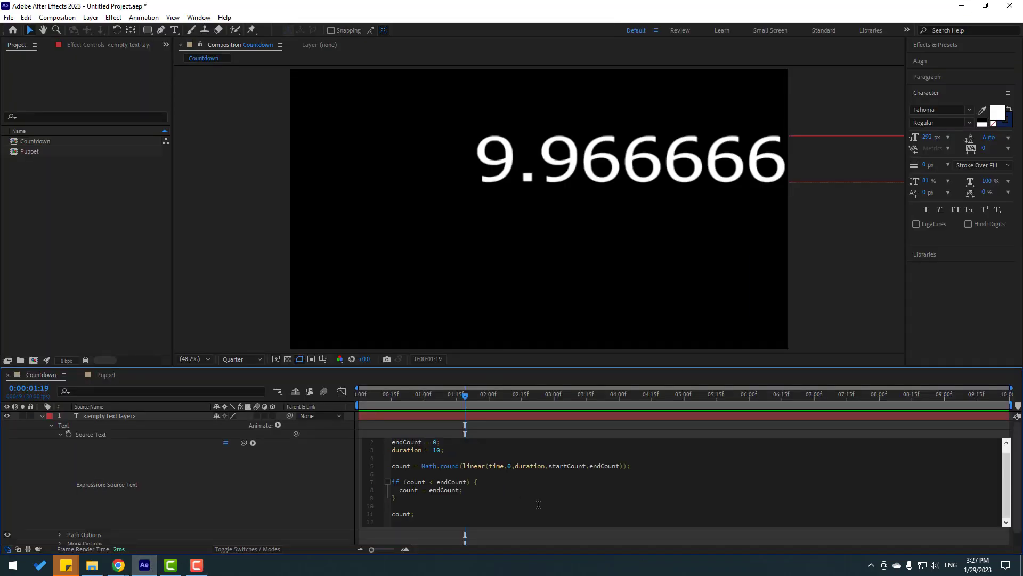
{"action": "left_click", "coordinate": [504, 434]}
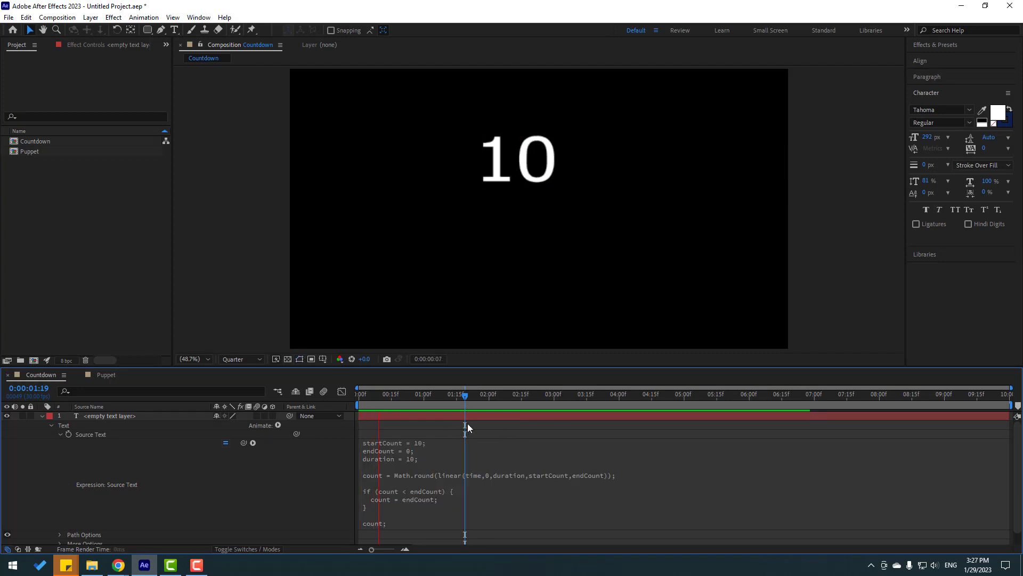
{"action": "key", "text": "Home"}
{"action": "key", "text": "space"}
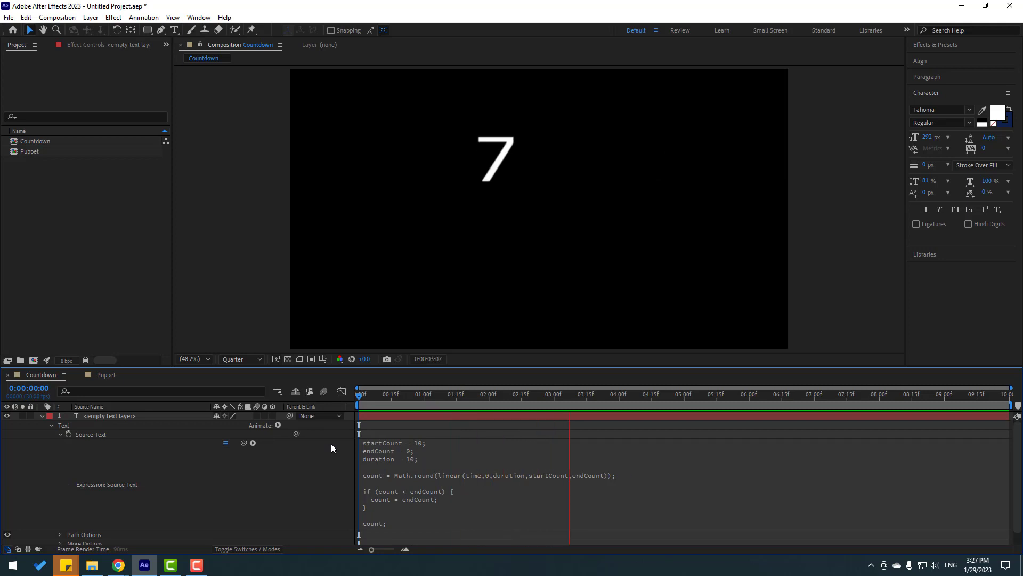
{"action": "left_click", "coordinate": [437, 395]}
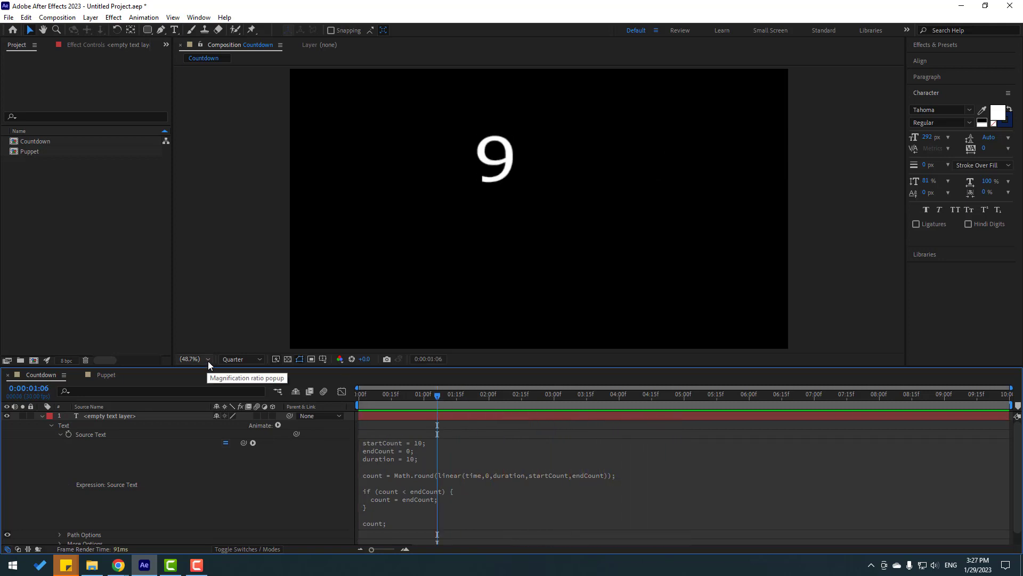
Set the composition preview resolution to Full and move the countdown text near the centre of the frame, playing it back
{"action": "left_click", "coordinate": [240, 359]}
{"action": "left_click", "coordinate": [245, 384]}
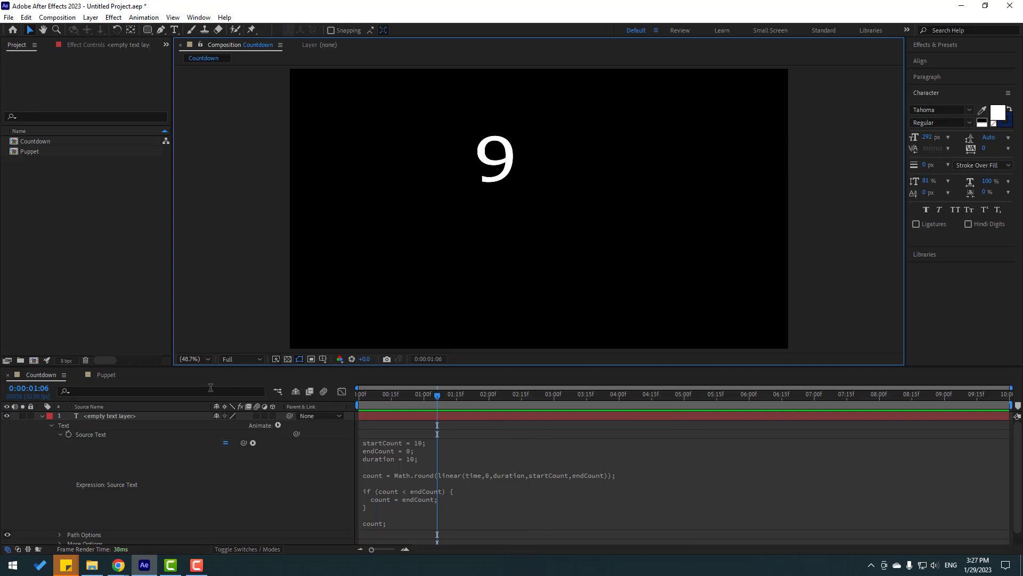
{"action": "left_click", "coordinate": [43, 416]}
{"action": "left_click", "coordinate": [107, 416]}
{"action": "left_click_drag", "start_coordinate": [500, 160], "coordinate": [546, 195]}
{"action": "key", "text": "space"}
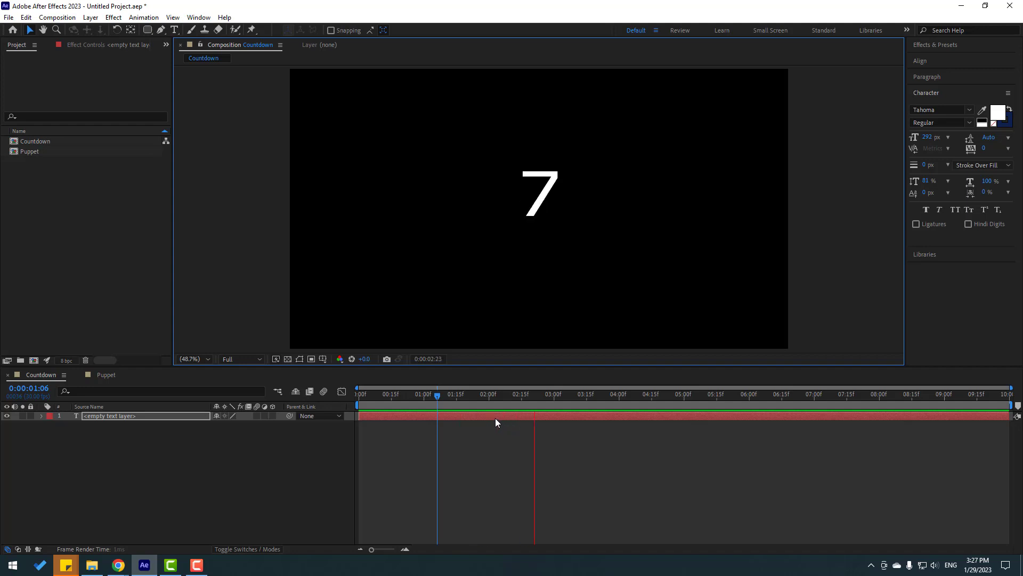
{"action": "left_click", "coordinate": [488, 399]}
In the ChatGPT chat, ask "can you add microseconds on this expression?" and copy the code it returns
{"action": "mouse_move", "coordinate": [118, 566]}
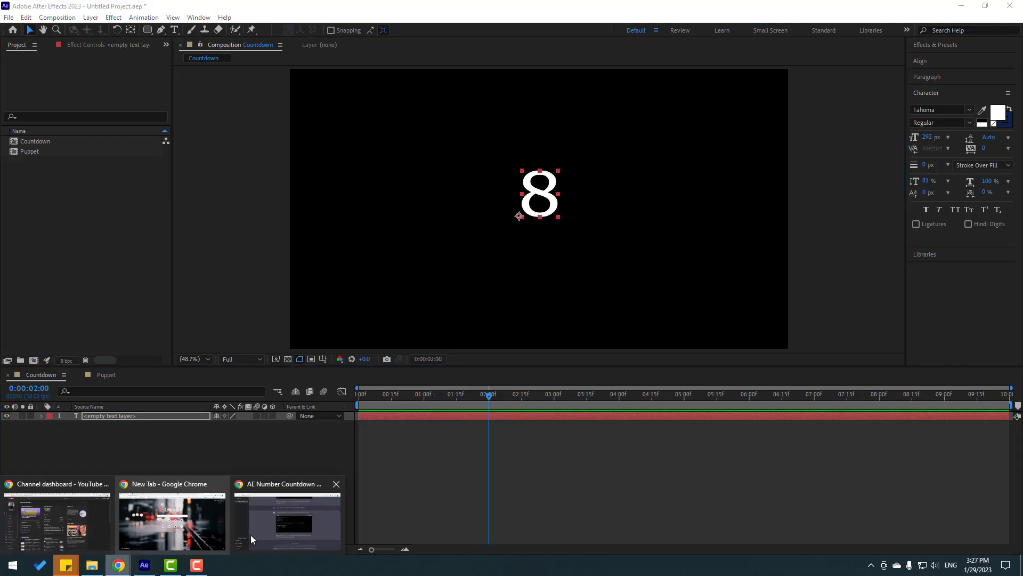
{"action": "left_click", "coordinate": [253, 533]}
{"action": "type", "text": "can you "}
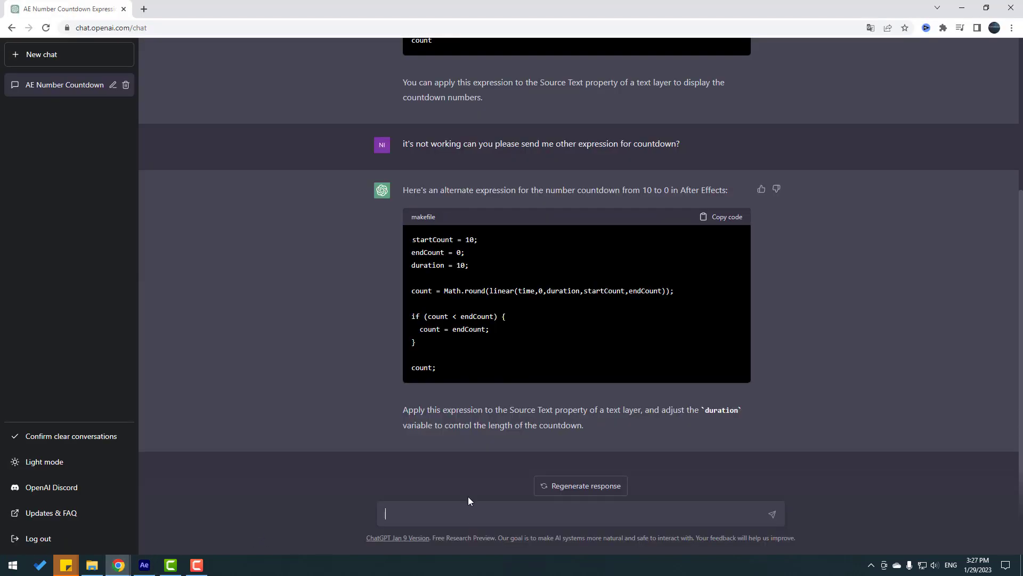
{"action": "type", "text": "add"}
{"action": "type", "text": "microseconds on this expressi"}
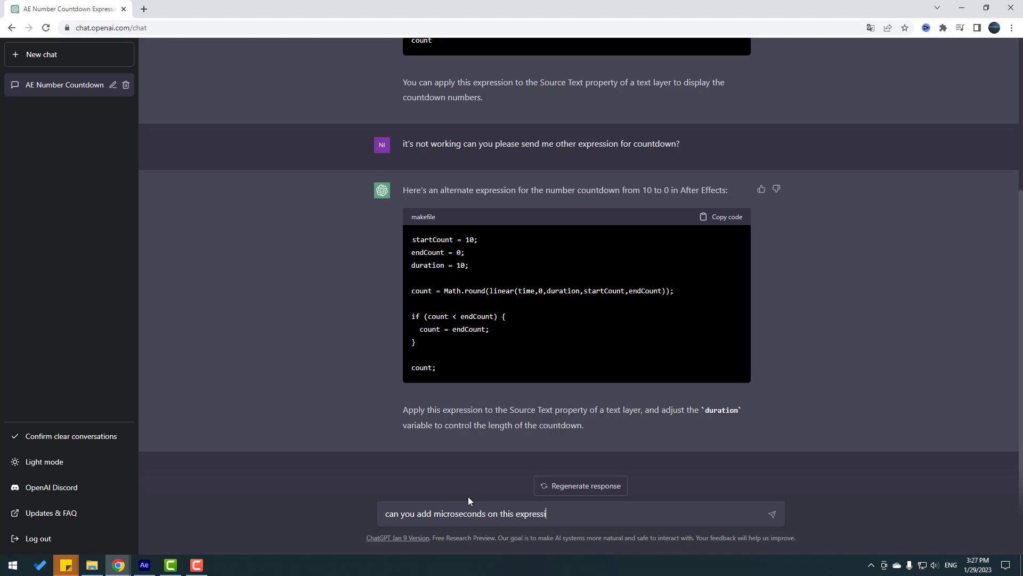
{"action": "type", "text": "on?"}
{"action": "key", "text": "Return"}
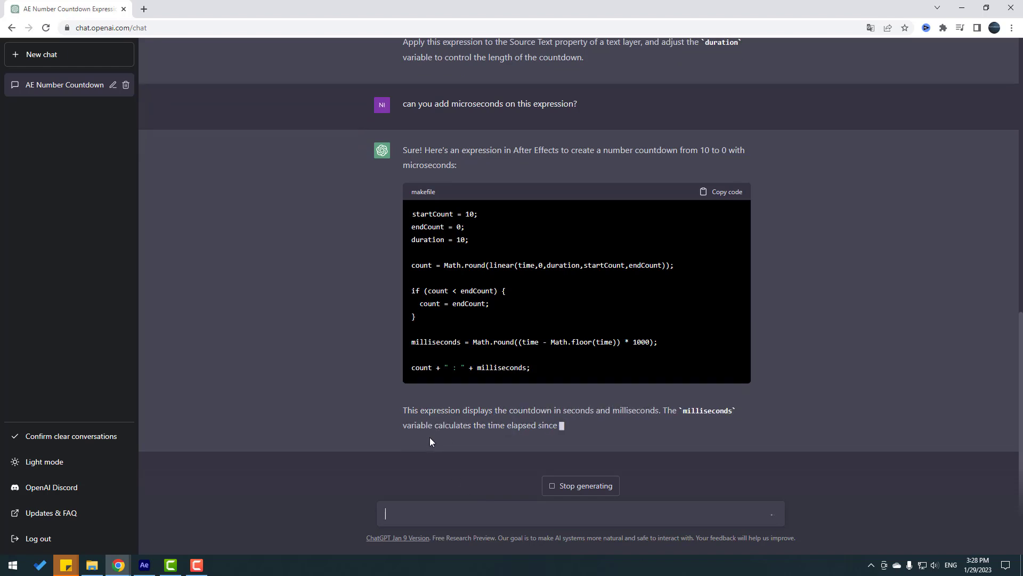
{"action": "left_click", "coordinate": [725, 193]}
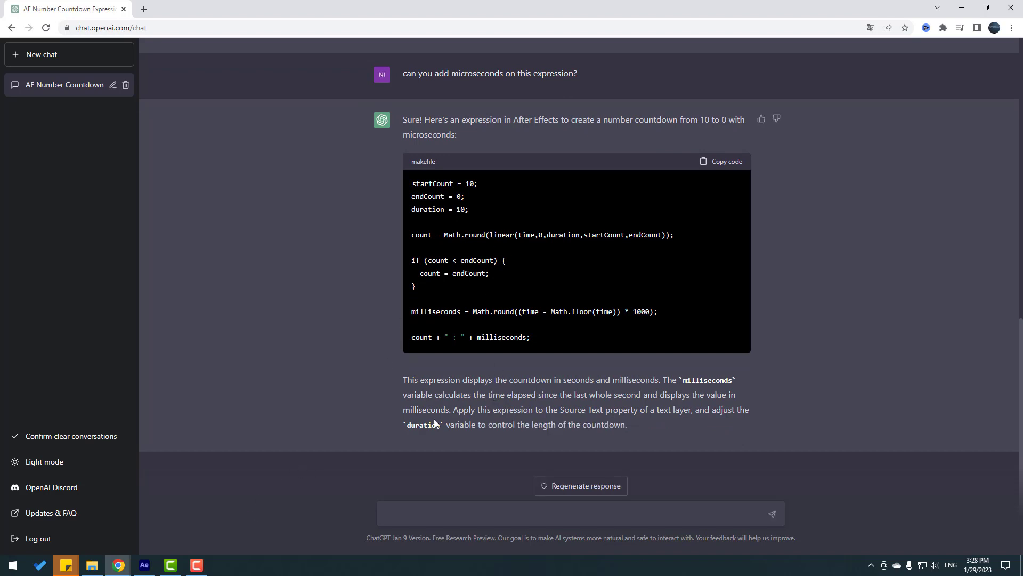
Back in After Effects, replace the text layer's Source Text expression with the copied milliseconds version
{"action": "left_click", "coordinate": [144, 564]}
{"action": "left_click", "coordinate": [41, 416]}
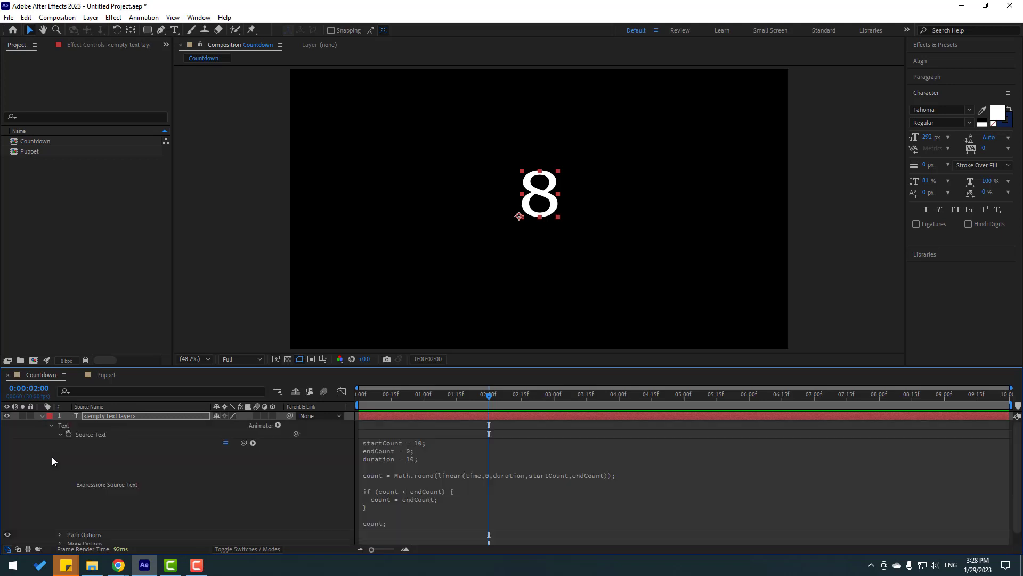
{"action": "left_click", "coordinate": [404, 451]}
{"action": "key", "text": "BackSpace"}
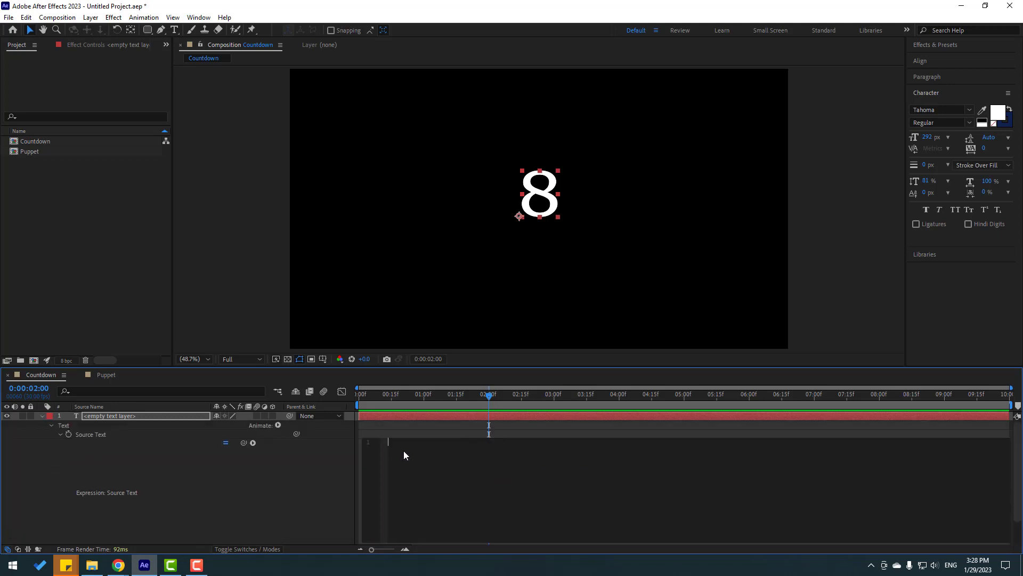
{"action": "key", "text": "ctrl+v"}
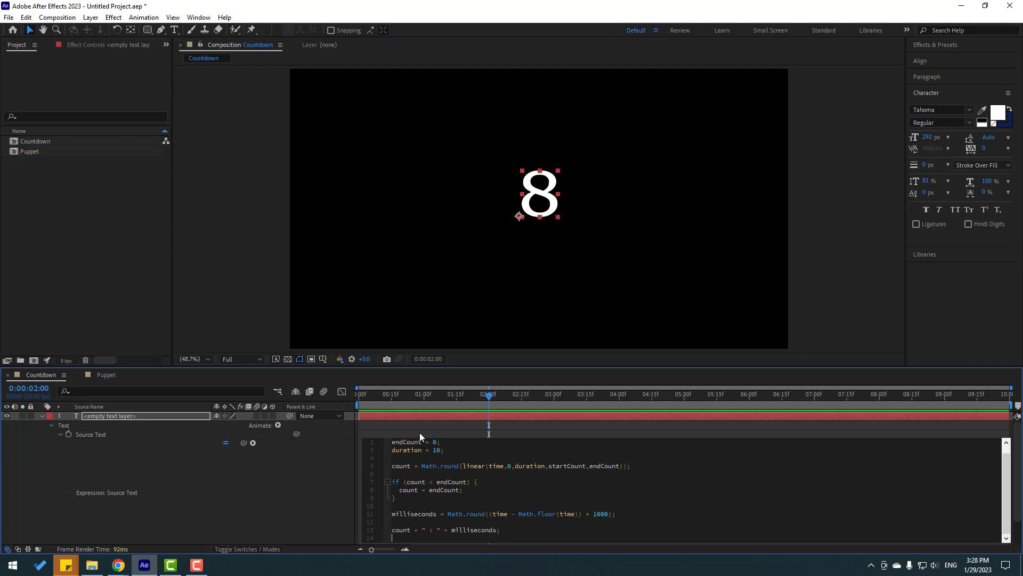
{"action": "left_click", "coordinate": [424, 431]}
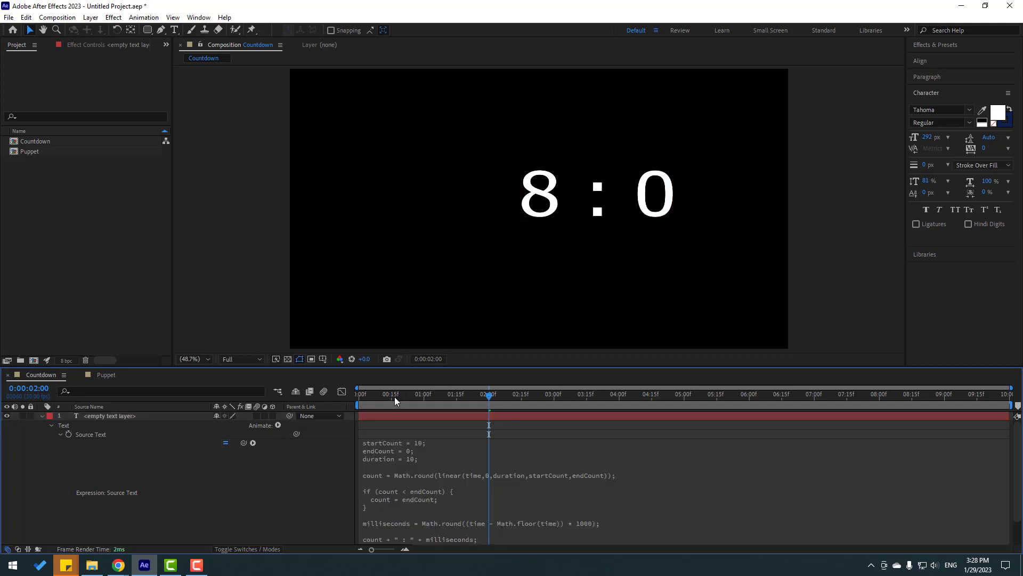
Preview the seconds-and-milliseconds countdown and reposition the longer text so it sits centred in the frame
{"action": "left_click", "coordinate": [360, 394]}
{"action": "key", "text": "space"}
{"action": "key", "text": "space"}
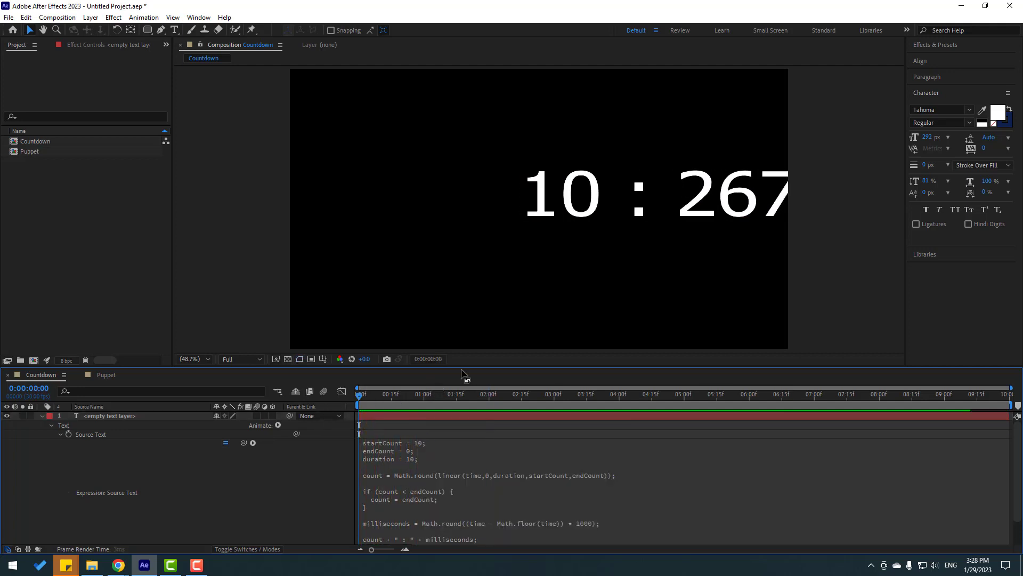
{"action": "key", "text": "space"}
{"action": "left_click", "coordinate": [575, 308]}
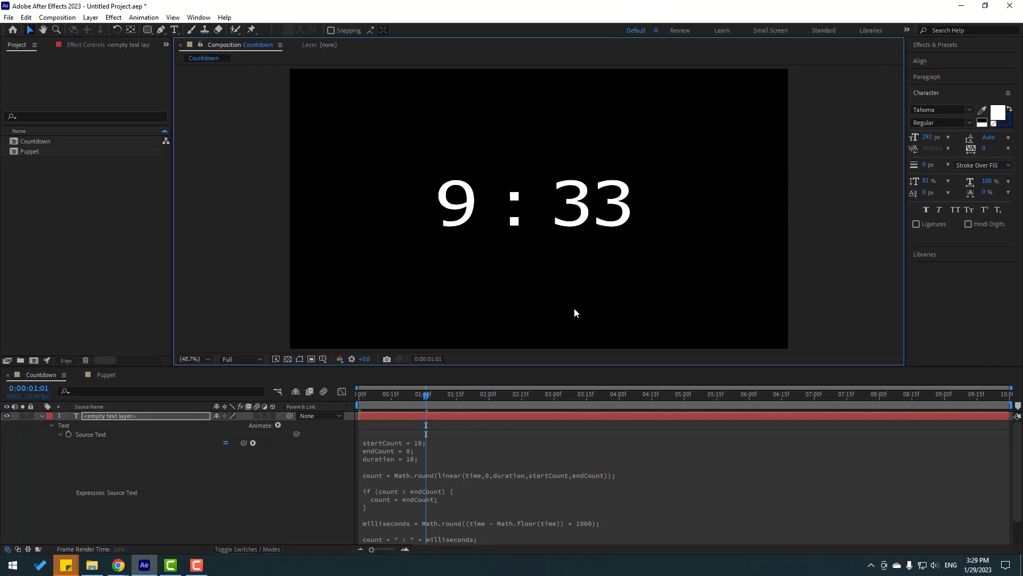
{"action": "key", "text": "space"}
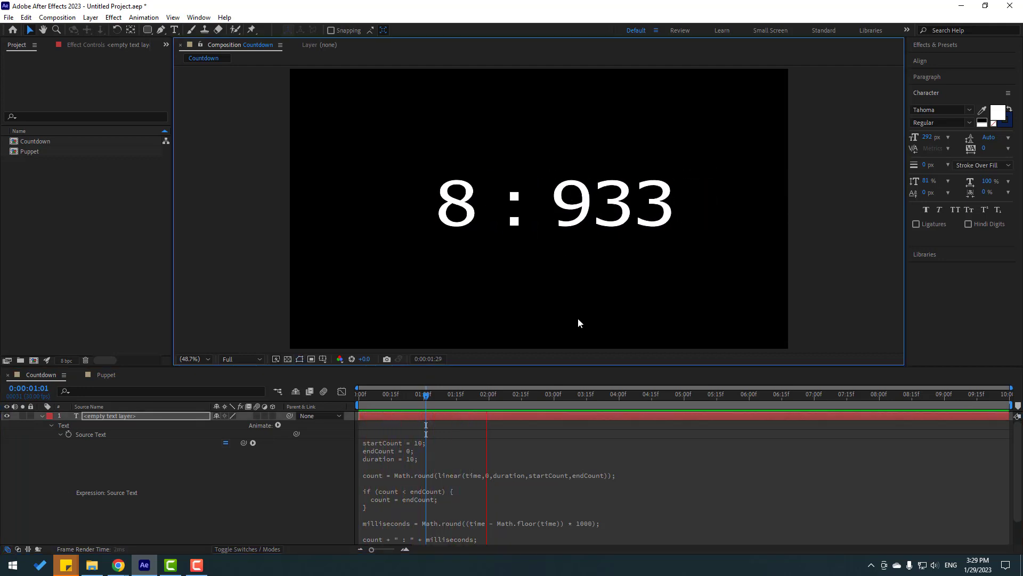
{"action": "left_click", "coordinate": [500, 404]}
{"action": "left_click", "coordinate": [43, 416]}
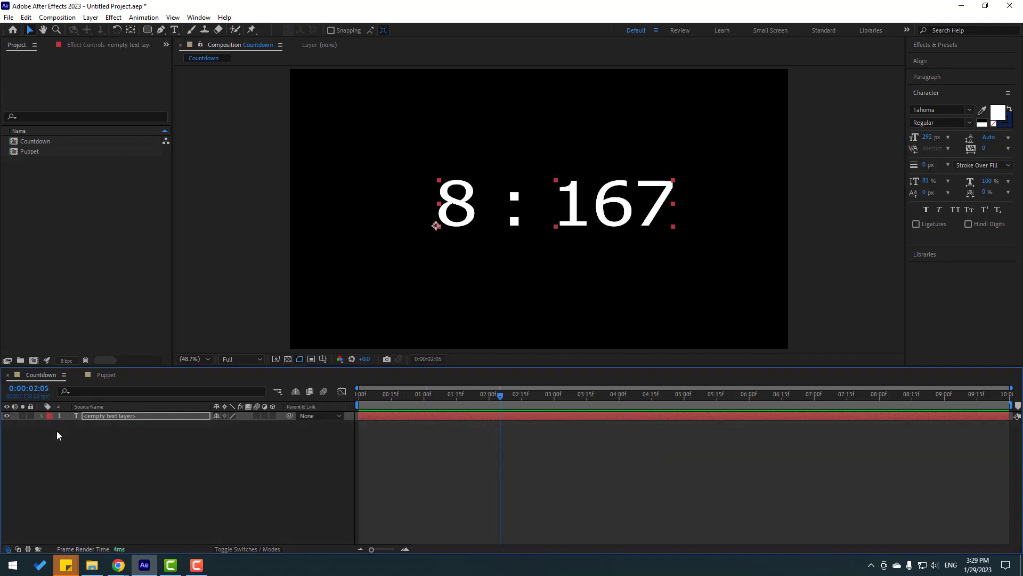
In the Puppet composition, draw a tall green rounded rectangle about 224 by 760 px near the centre of the frame
{"action": "left_click", "coordinate": [103, 375]}
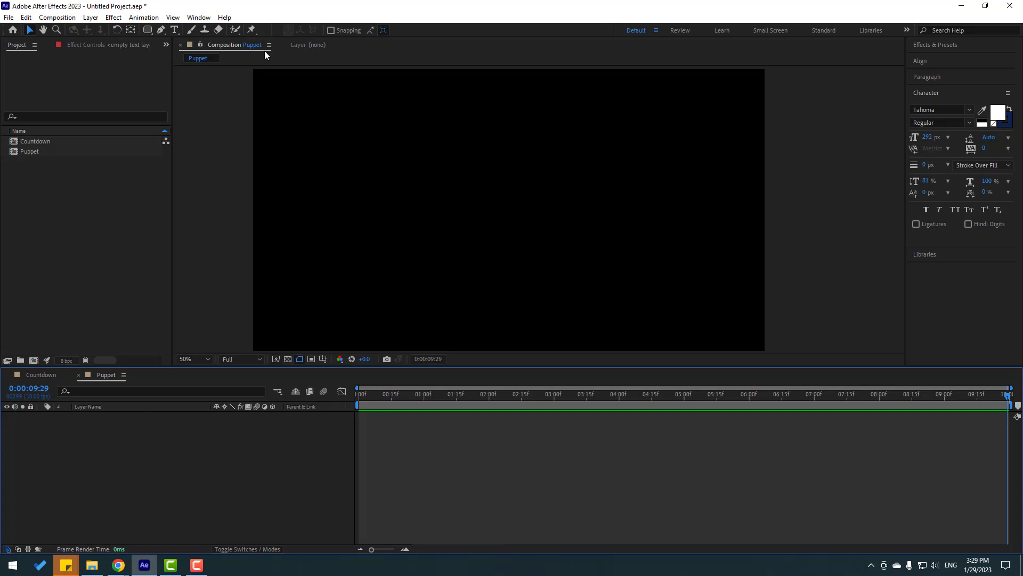
{"action": "left_click", "coordinate": [143, 33]}
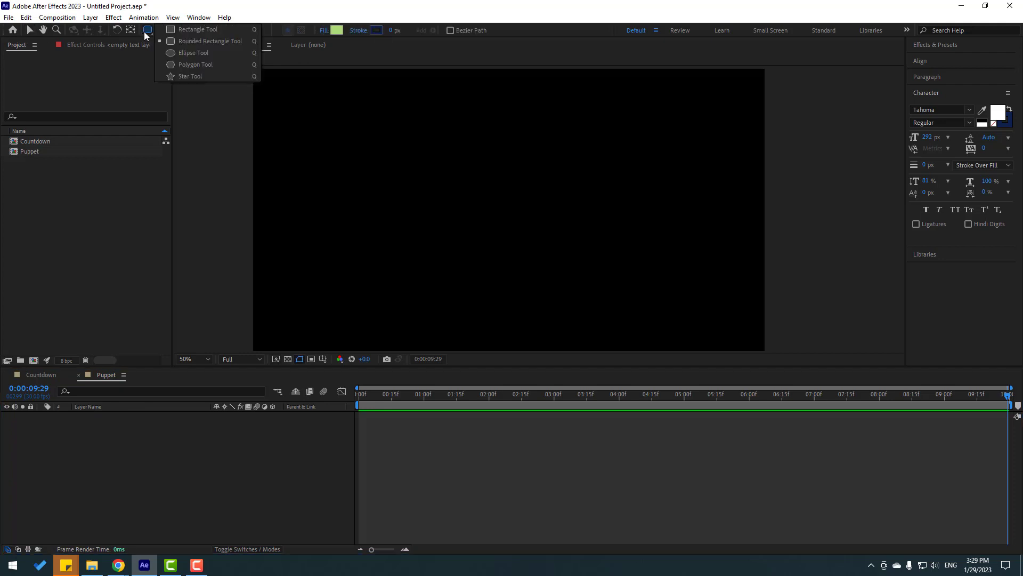
{"action": "left_click", "coordinate": [215, 40]}
{"action": "mouse_move", "coordinate": [456, 105]}
{"action": "left_mouse_down"}
{"action": "mouse_move", "coordinate": [502, 314]}
{"action": "mouse_move", "coordinate": [530, 329]}
{"action": "mouse_move", "coordinate": [515, 307]}
{"action": "left_mouse_up"}
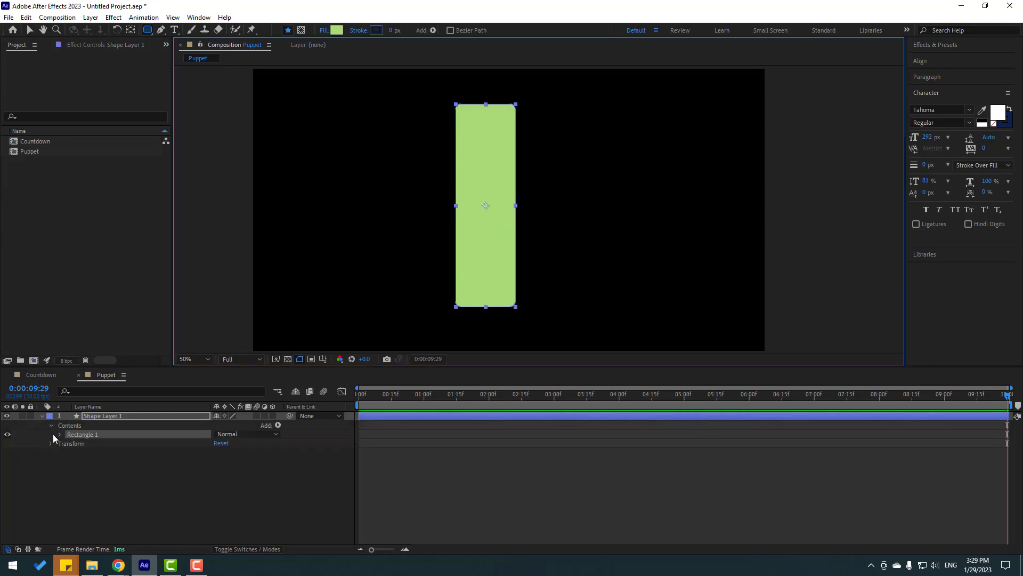
Increase the rectangle path's Roundness to 170 so the shape has fully rounded ends, and collapse the layer's properties
{"action": "left_click", "coordinate": [56, 434]}
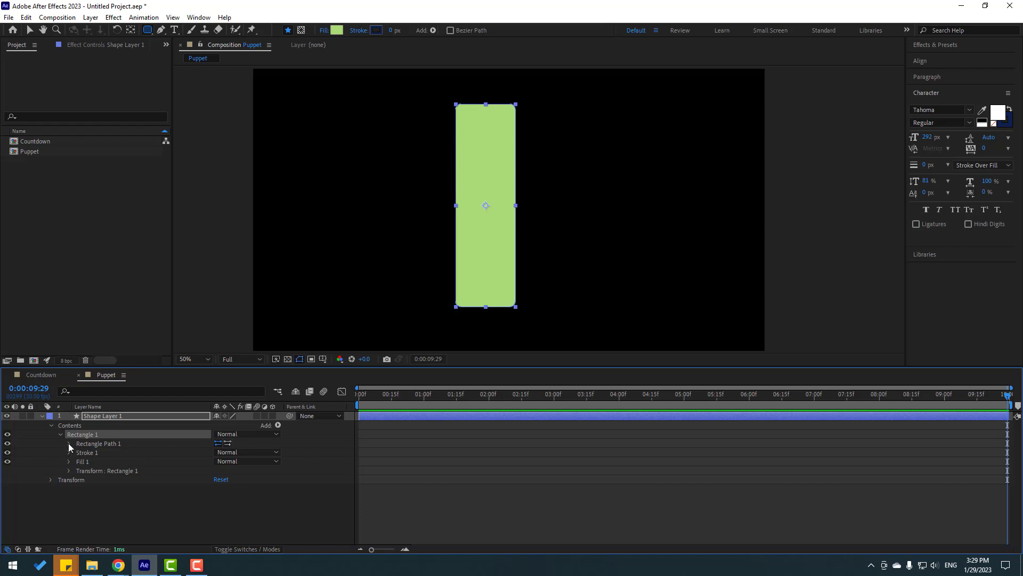
{"action": "left_click", "coordinate": [69, 444]}
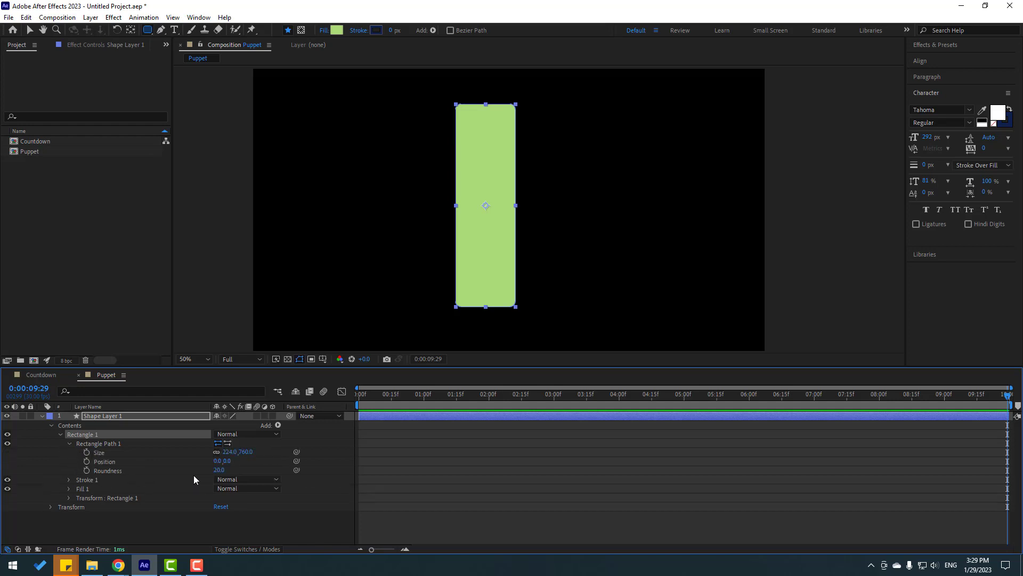
{"action": "left_click_drag", "start_coordinate": [219, 470], "coordinate": [299, 471]}
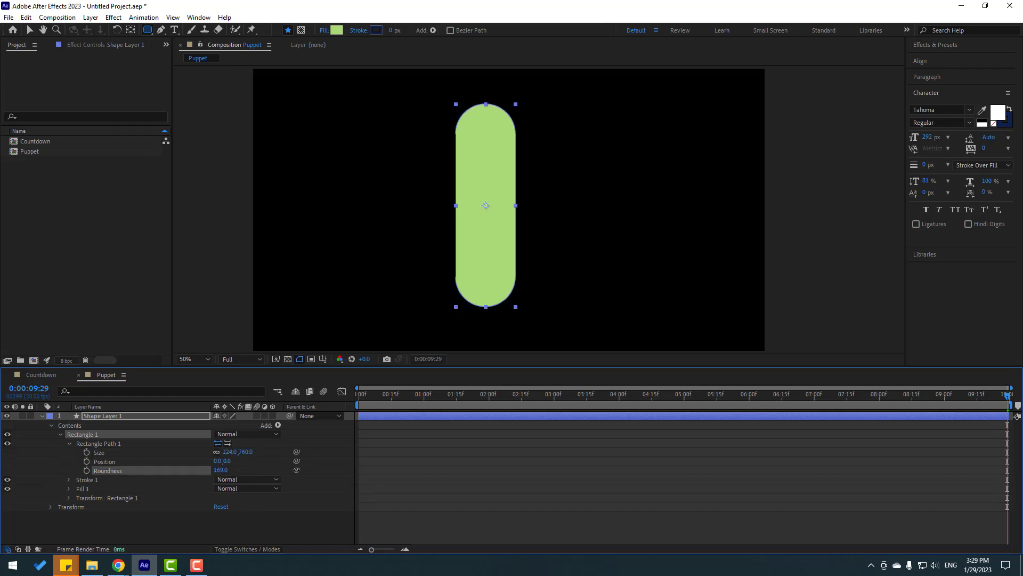
{"action": "left_click", "coordinate": [266, 526]}
{"action": "left_click", "coordinate": [111, 418]}
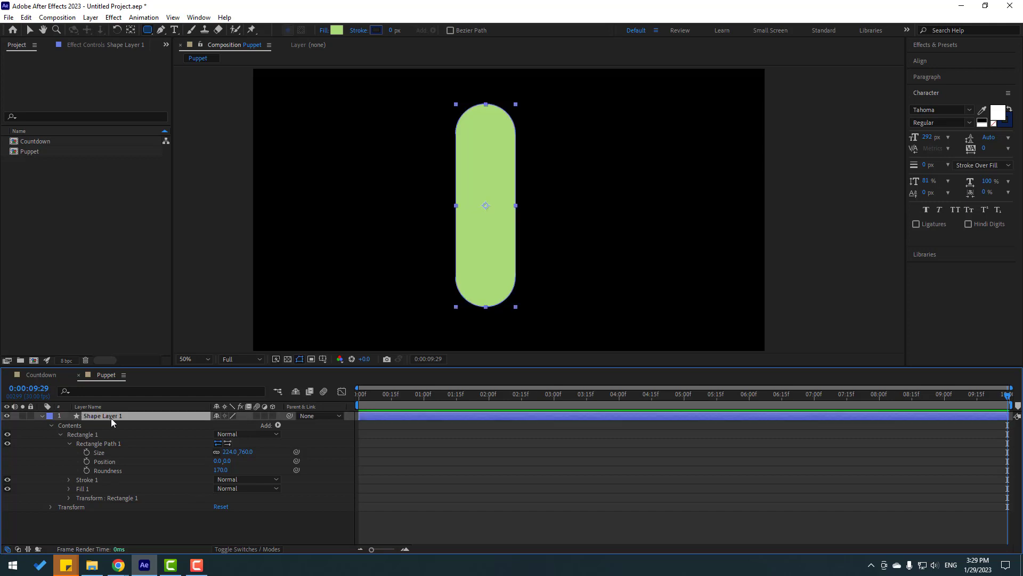
{"action": "left_click", "coordinate": [42, 416]}
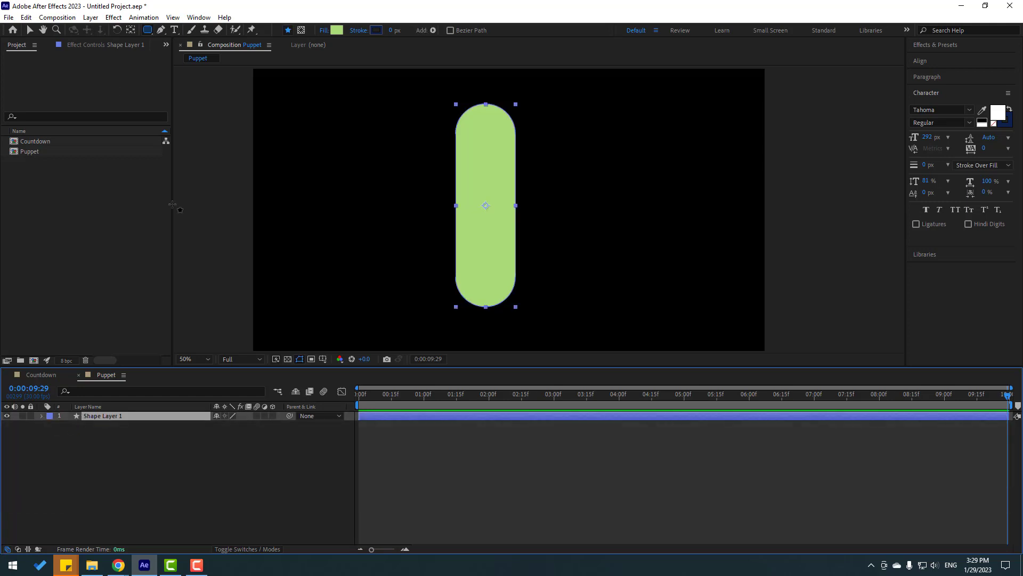
Place puppet position pins at the top, middle and bottom of the green shape and reveal their Position keyframes in the timeline
{"action": "left_click", "coordinate": [253, 29]}
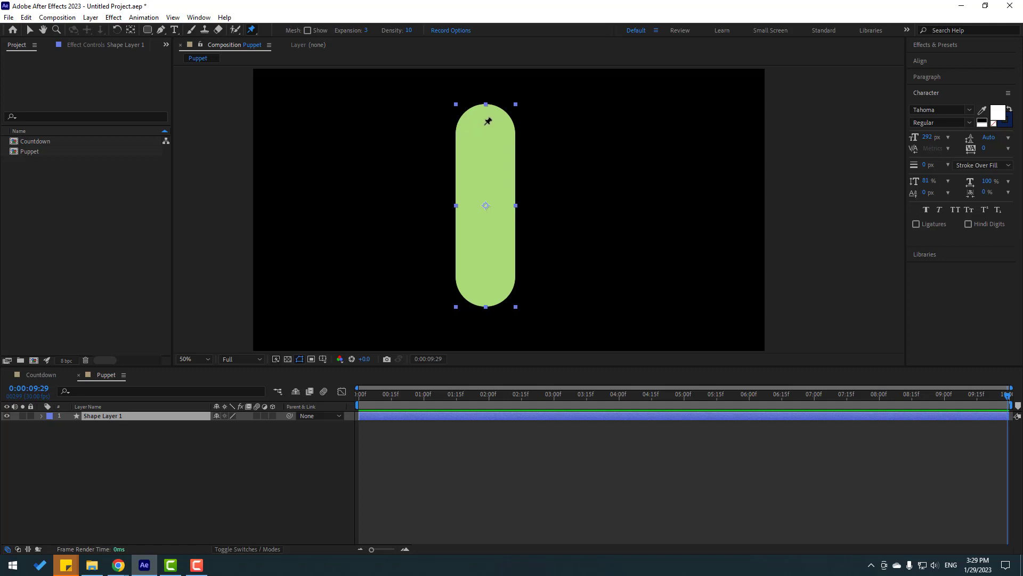
{"action": "left_click", "coordinate": [484, 125]}
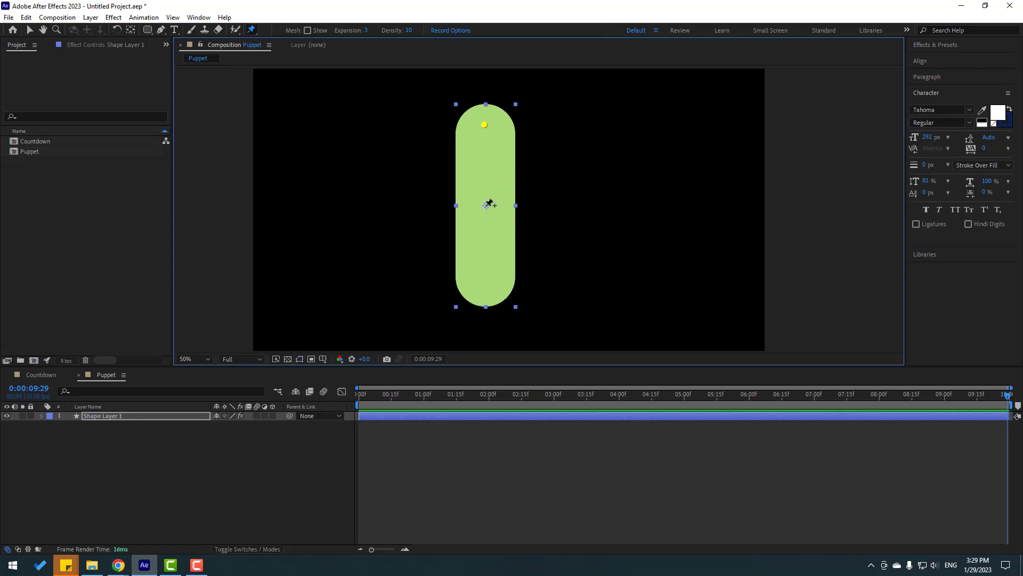
{"action": "left_click", "coordinate": [484, 282]}
{"action": "left_click", "coordinate": [30, 30]}
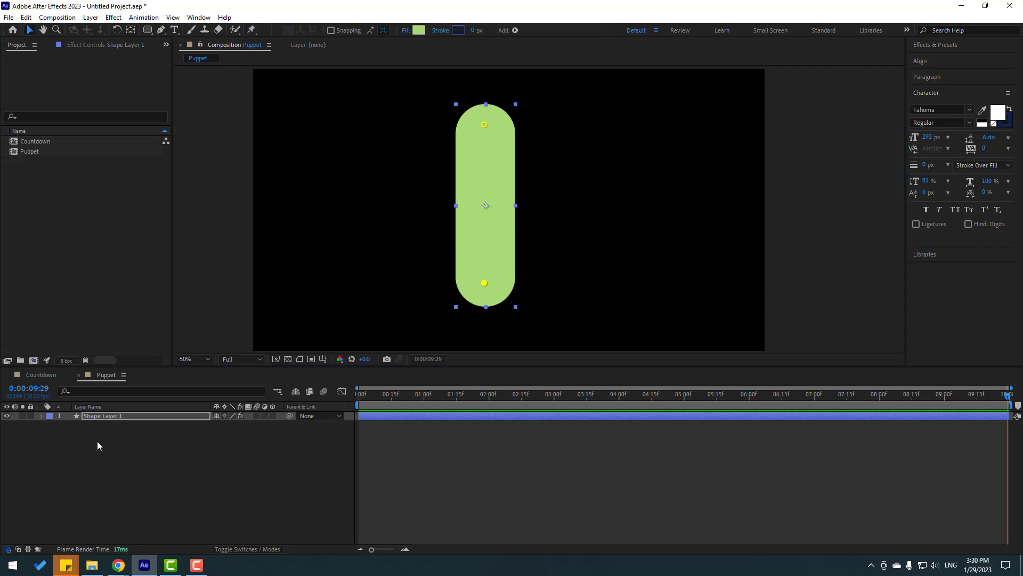
{"action": "key", "text": "u"}
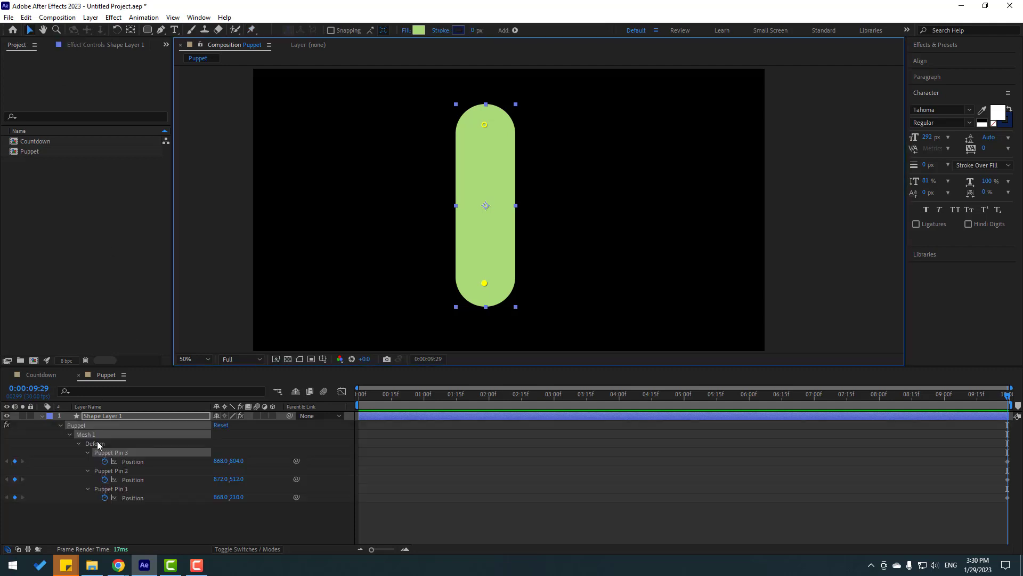
{"action": "left_click", "coordinate": [140, 528]}
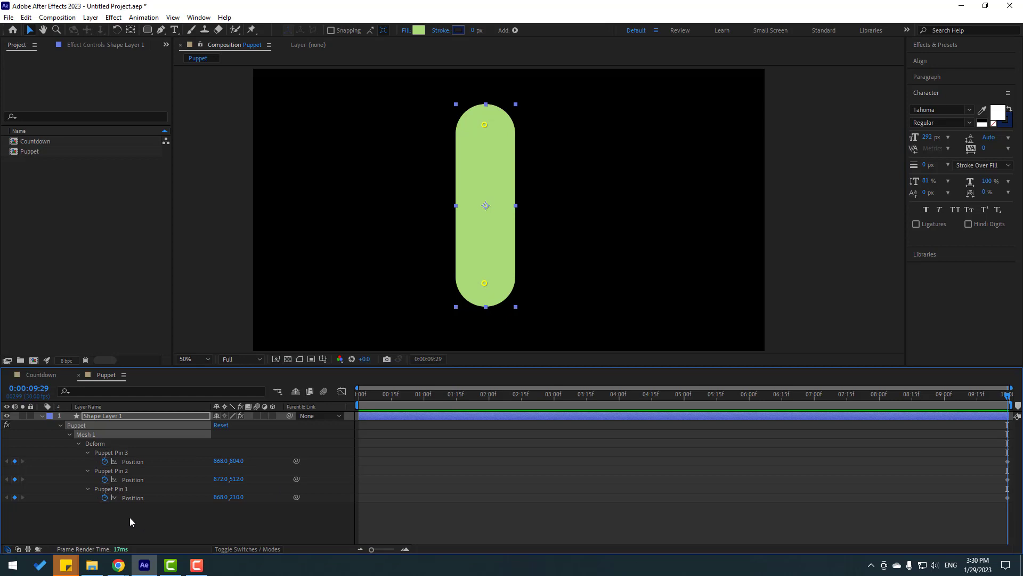
Add a null object, centre its anchor point and move it onto the upper end of the green shape
{"action": "right_click", "coordinate": [129, 518]}
{"action": "mouse_move", "coordinate": [214, 394]}
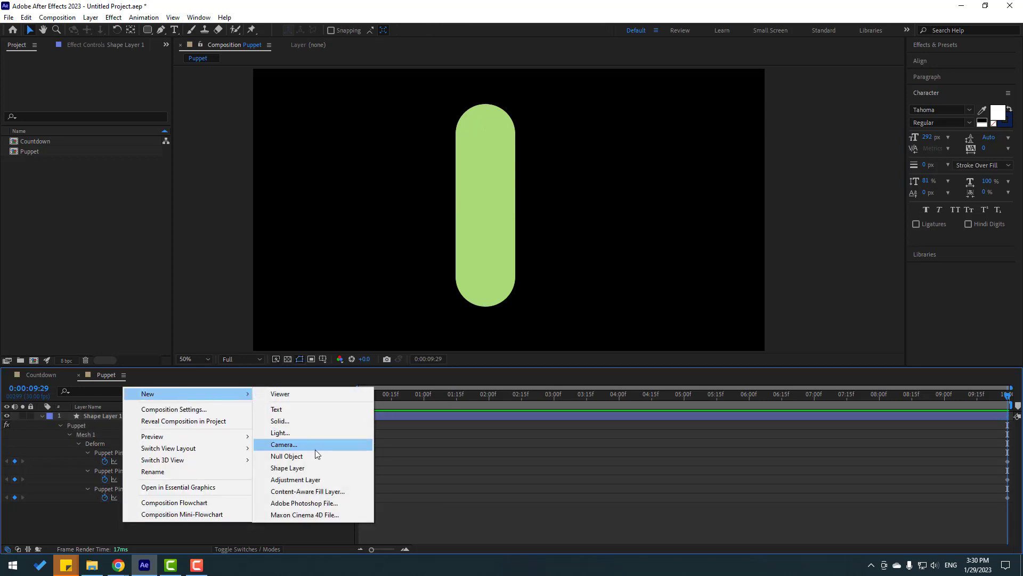
{"action": "left_click", "coordinate": [285, 457]}
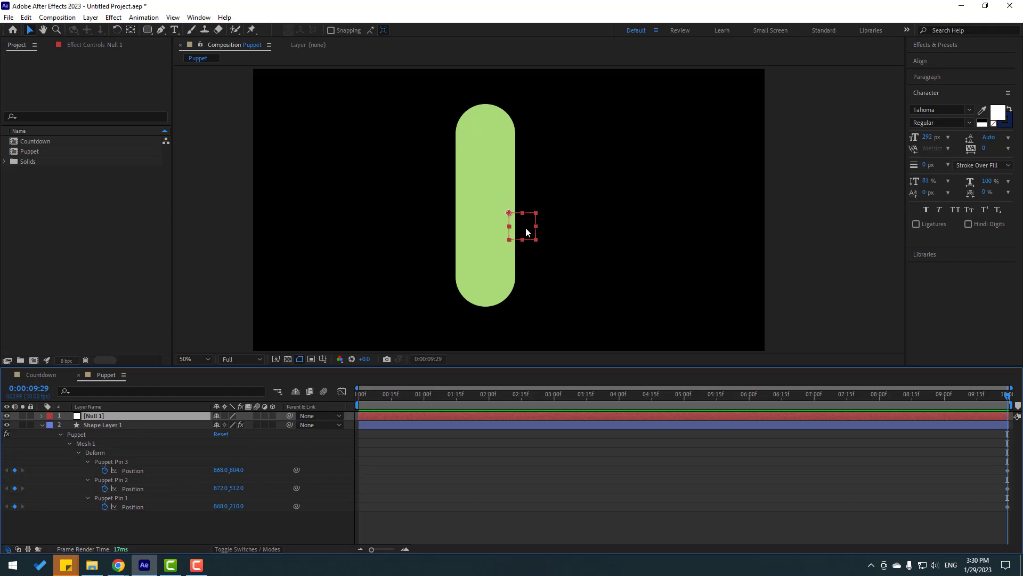
{"action": "left_click", "coordinate": [130, 30]}
{"action": "key", "text": "ctrl+alt+Home"}
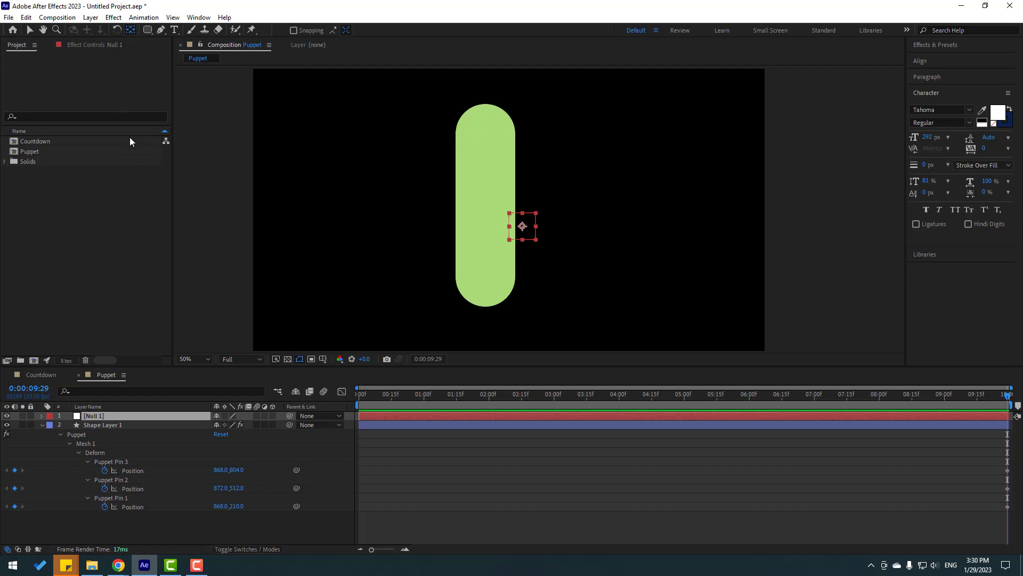
{"action": "left_click", "coordinate": [33, 31]}
{"action": "left_click_drag", "start_coordinate": [531, 226], "coordinate": [497, 128]}
{"action": "key", "text": "Return"}
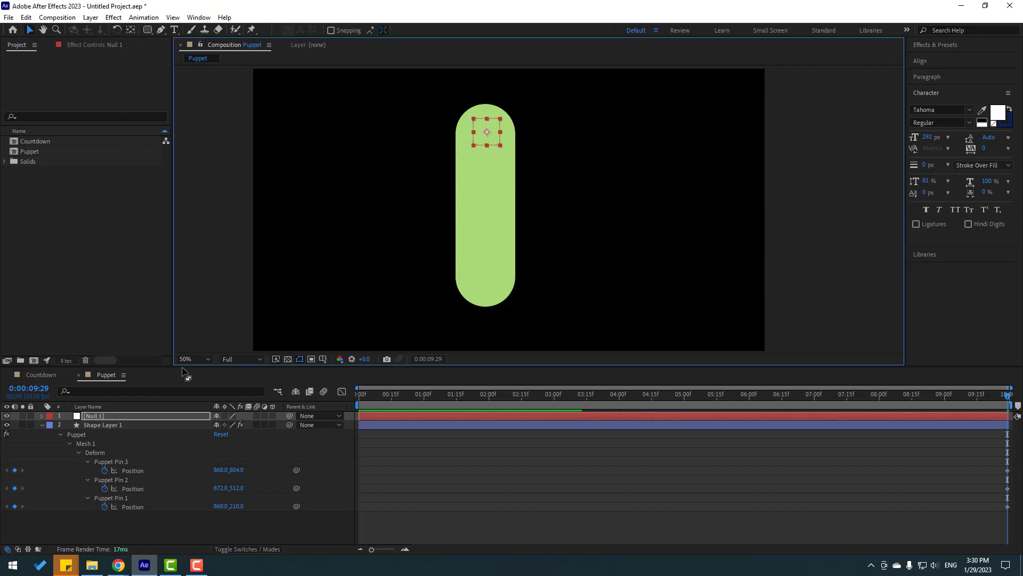
Show the Puppet effect's pins and adjust the null's position so it sits exactly over the top pin
{"action": "left_click", "coordinate": [118, 424]}
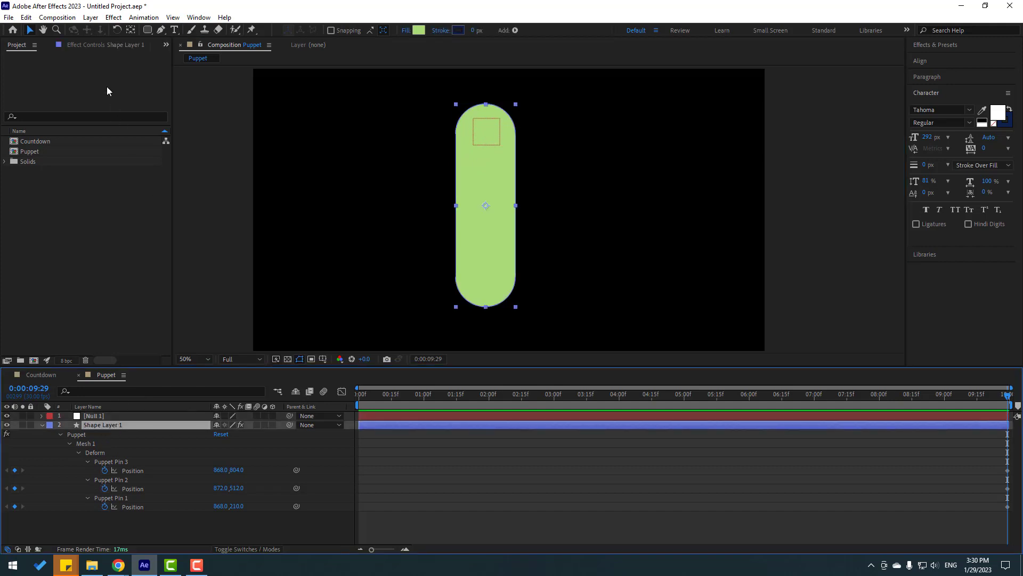
{"action": "left_click", "coordinate": [88, 48]}
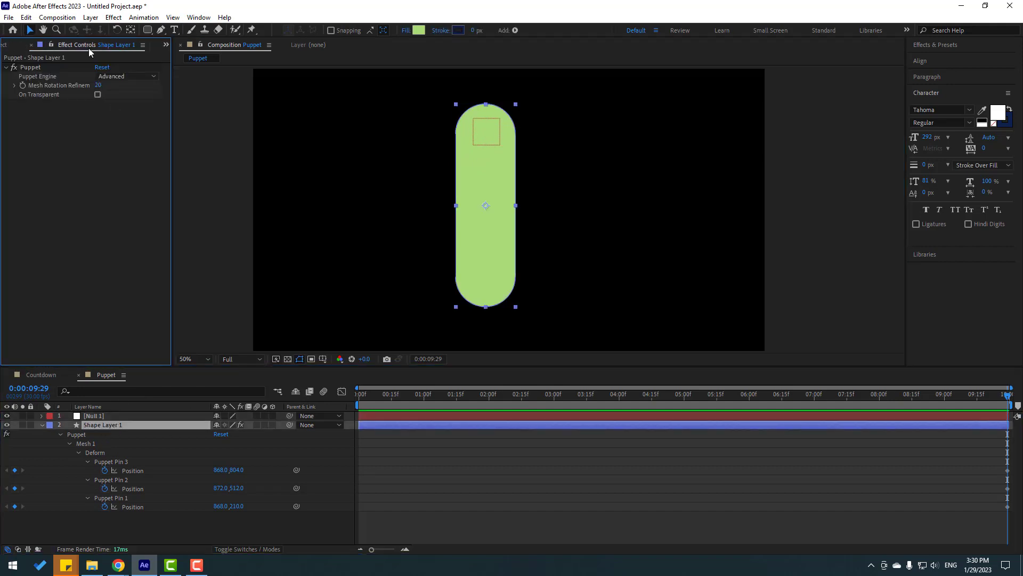
{"action": "left_click", "coordinate": [27, 69]}
{"action": "left_click", "coordinate": [89, 416]}
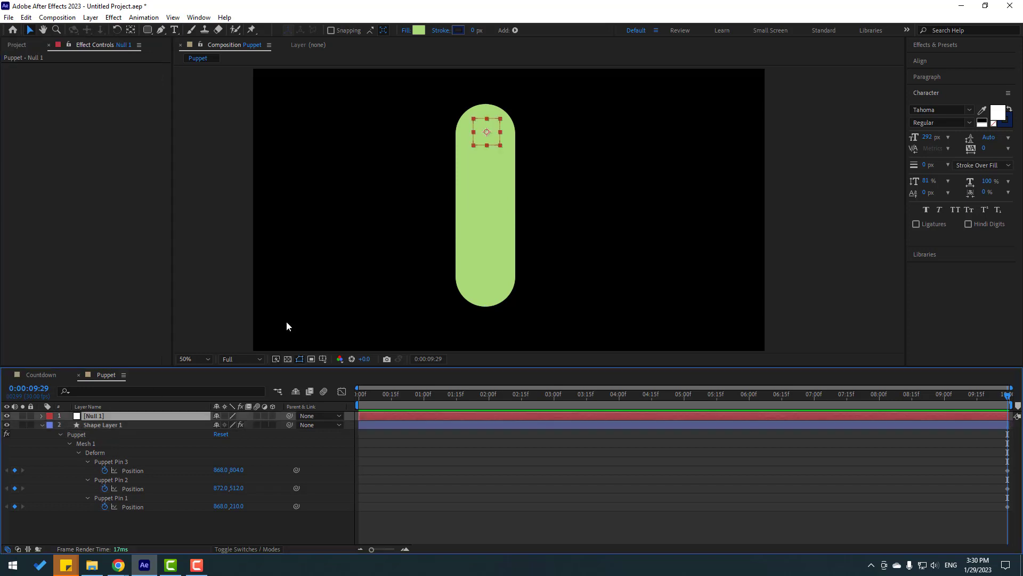
{"action": "left_click", "coordinate": [491, 136]}
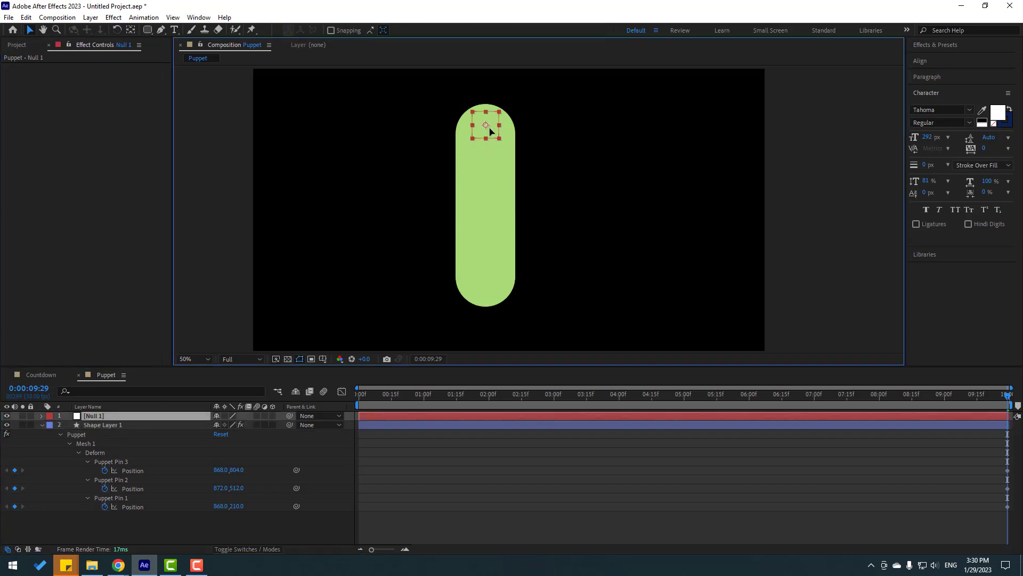
{"action": "left_click", "coordinate": [480, 156]}
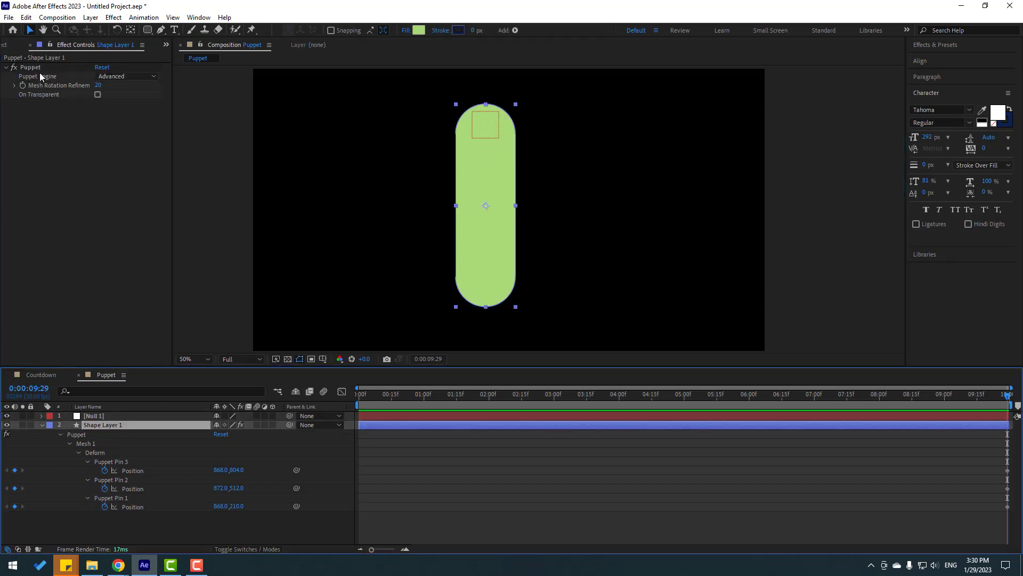
{"action": "left_click", "coordinate": [37, 69]}
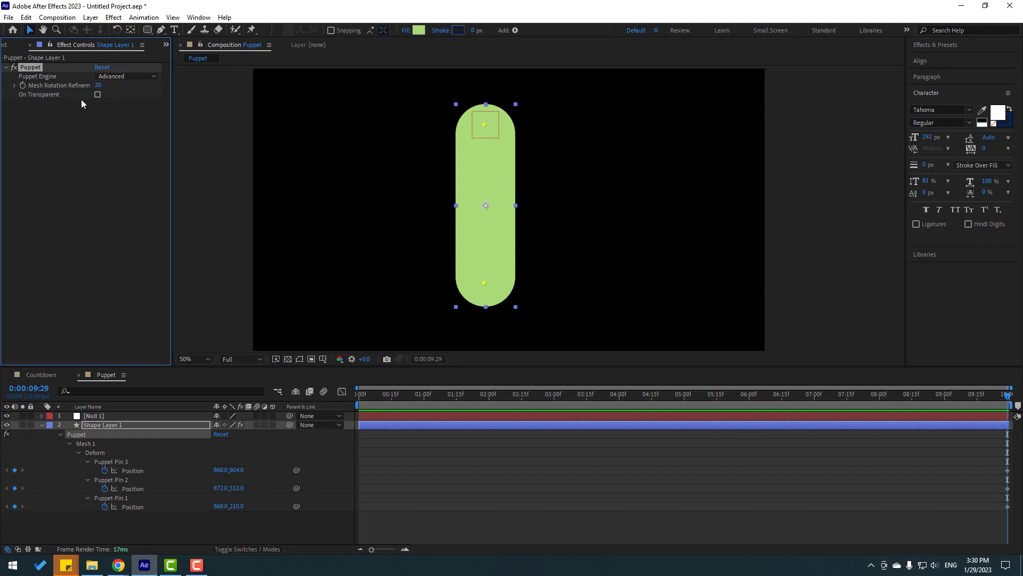
Rename the null layer as 1, duplicate it and move the copy down to the middle of the shape
{"action": "left_click", "coordinate": [91, 418]}
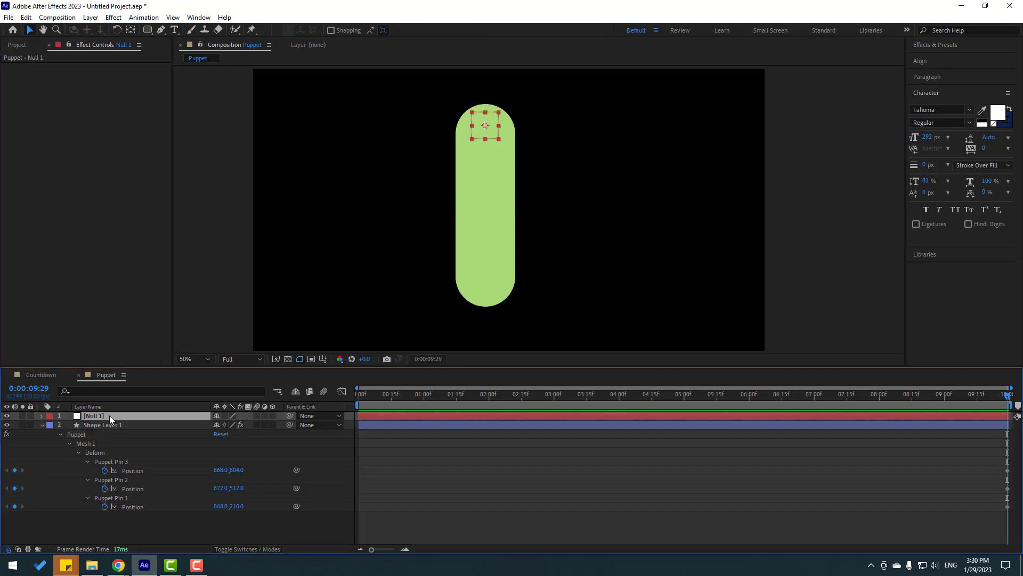
{"action": "key", "text": "Return"}
{"action": "type", "text": "1"}
{"action": "key", "text": "Return"}
{"action": "key", "text": "ctrl+d"}
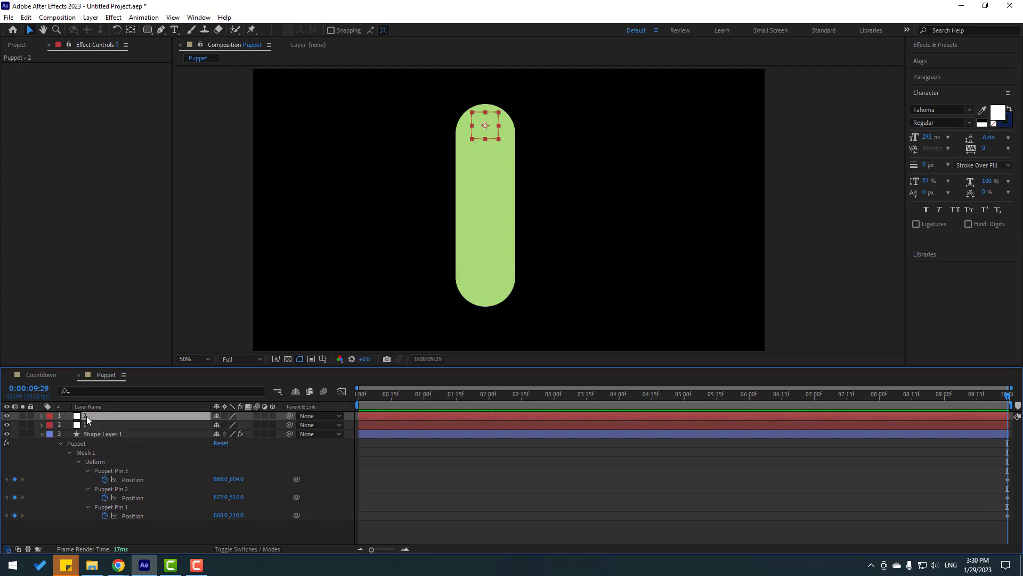
{"action": "left_click_drag", "start_coordinate": [497, 135], "coordinate": [499, 212]}
Check the puppet pin locations and fine-tune null 2 so it is centred on the middle pin
{"action": "left_click", "coordinate": [101, 434]}
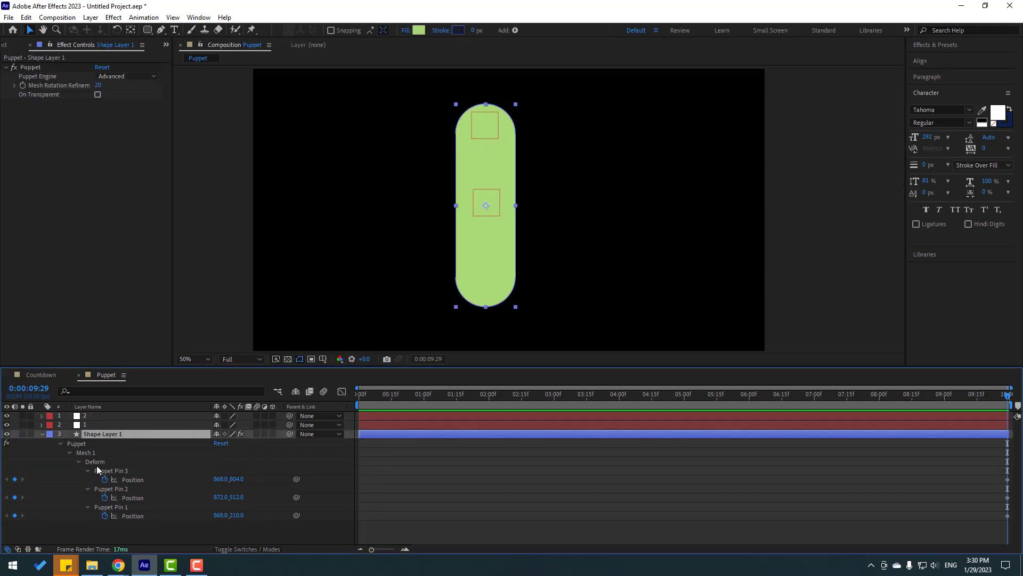
{"action": "left_click", "coordinate": [119, 472]}
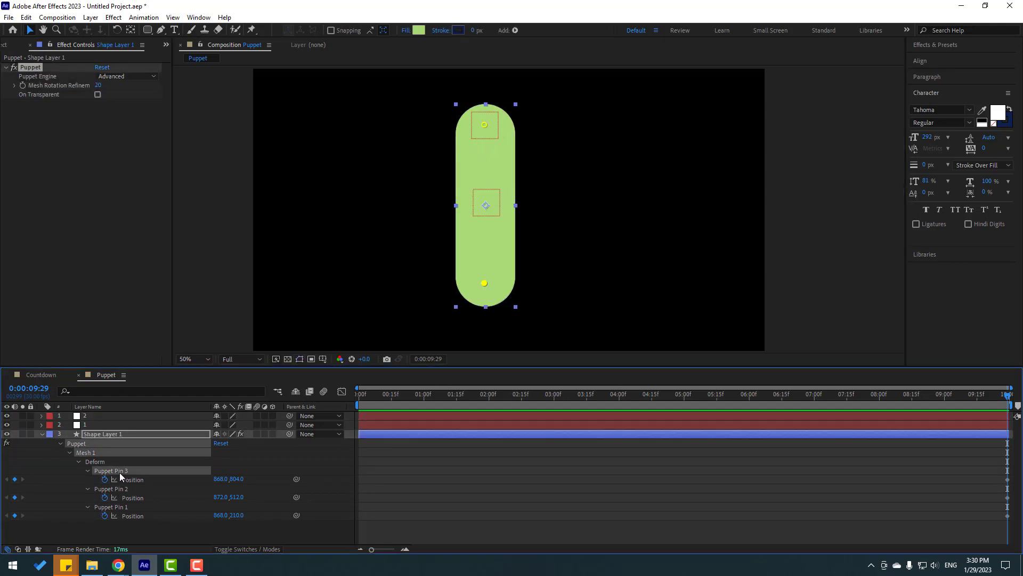
{"action": "left_click", "coordinate": [123, 493]}
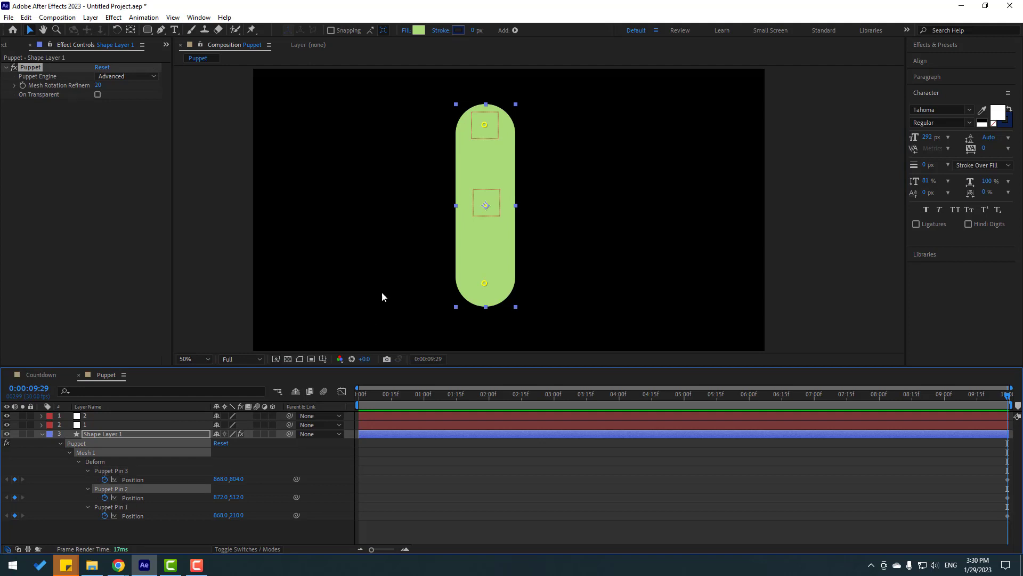
{"action": "key", "text": "period"}
{"action": "key", "text": "period"}
{"action": "left_click", "coordinate": [78, 416]}
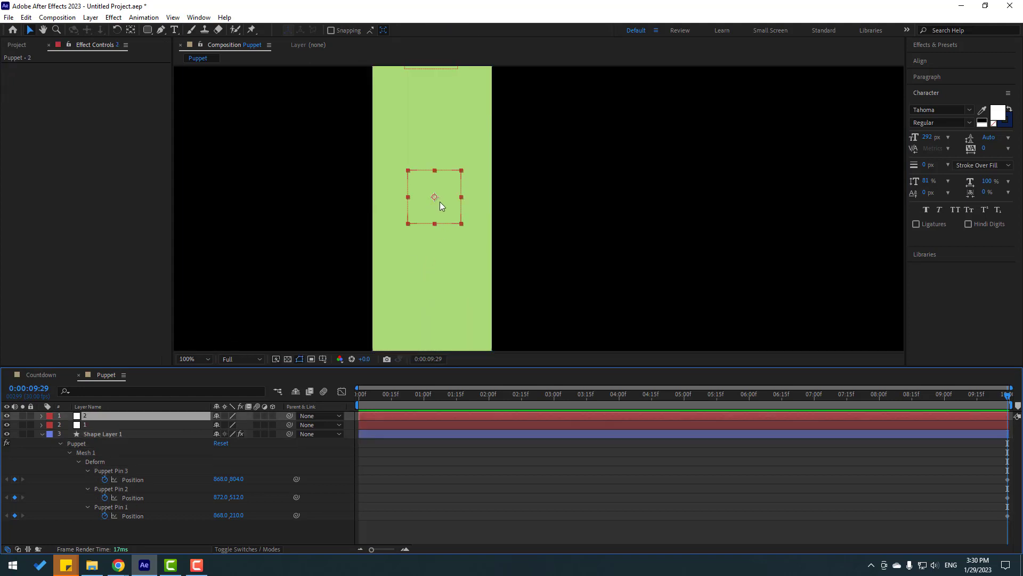
{"action": "key", "text": "comma"}
{"action": "key", "text": "comma"}
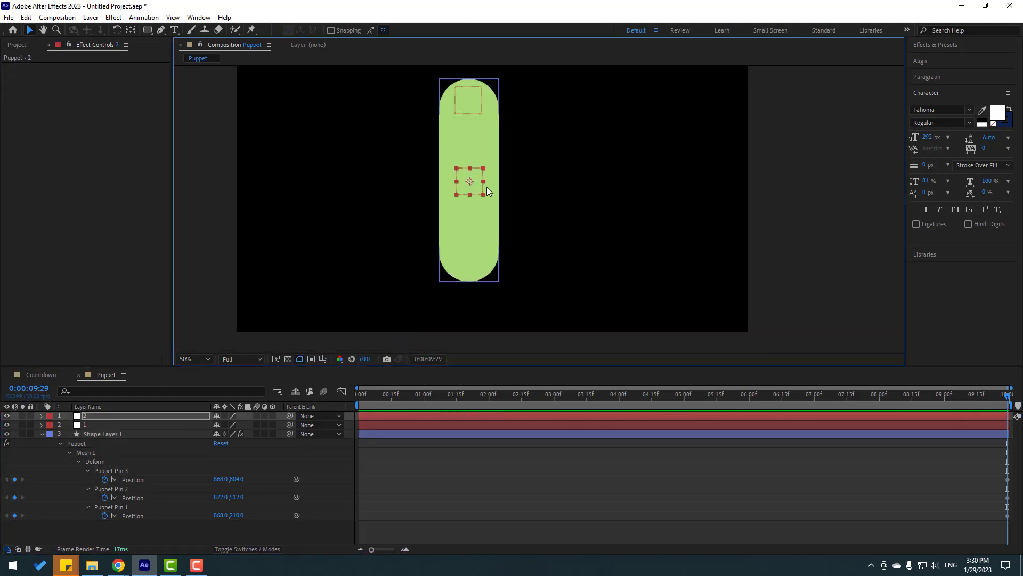
Duplicate null 2, move the copy onto the bottom pin and check its alignment against the Puppet effect's pins
{"action": "key", "text": "ctrl+d"}
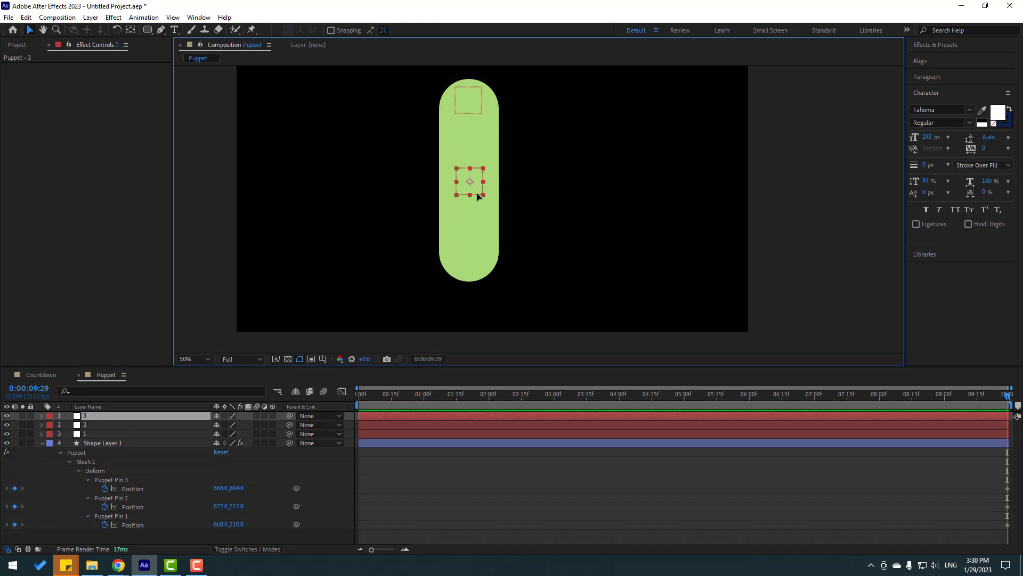
{"action": "left_click_drag", "start_coordinate": [475, 182], "coordinate": [473, 257]}
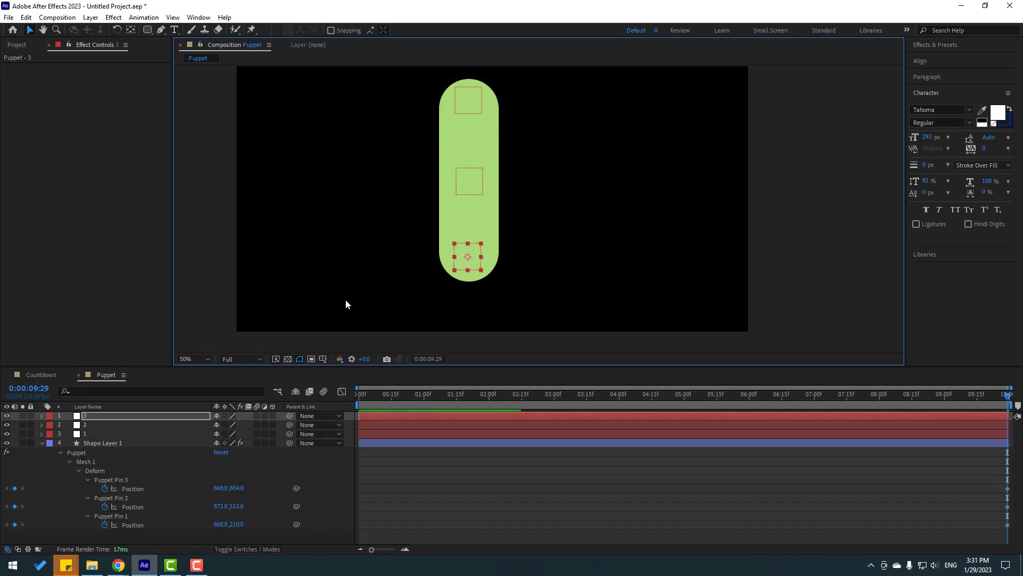
{"action": "left_click", "coordinate": [87, 443]}
{"action": "left_click", "coordinate": [33, 68]}
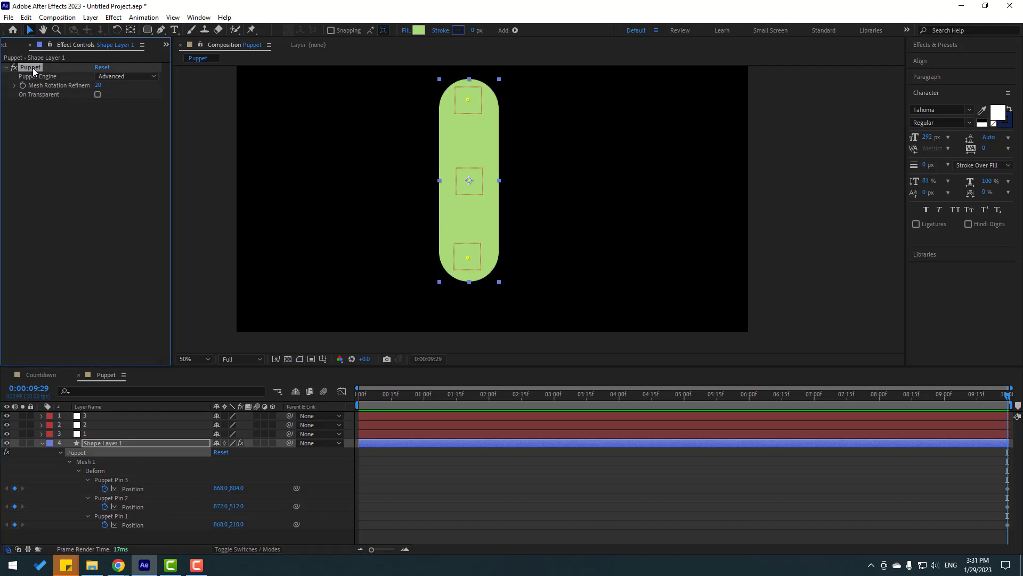
{"action": "left_click", "coordinate": [85, 417]}
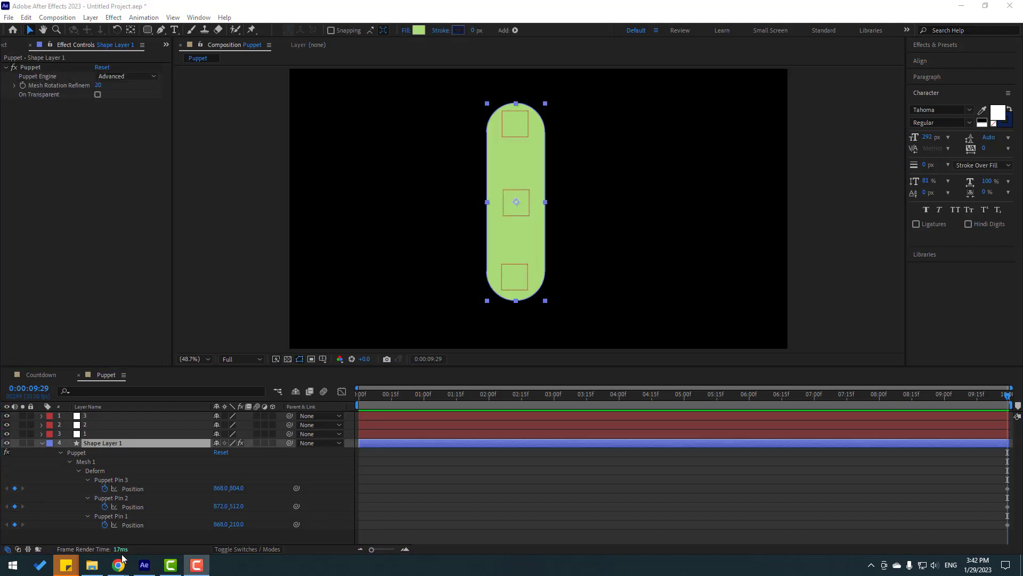
Switch to ChatGPT in Chrome, ask "write me expression After Effects for puppet link to null" and copy the generated code
{"action": "mouse_move", "coordinate": [118, 564]}
{"action": "left_click", "coordinate": [265, 547]}
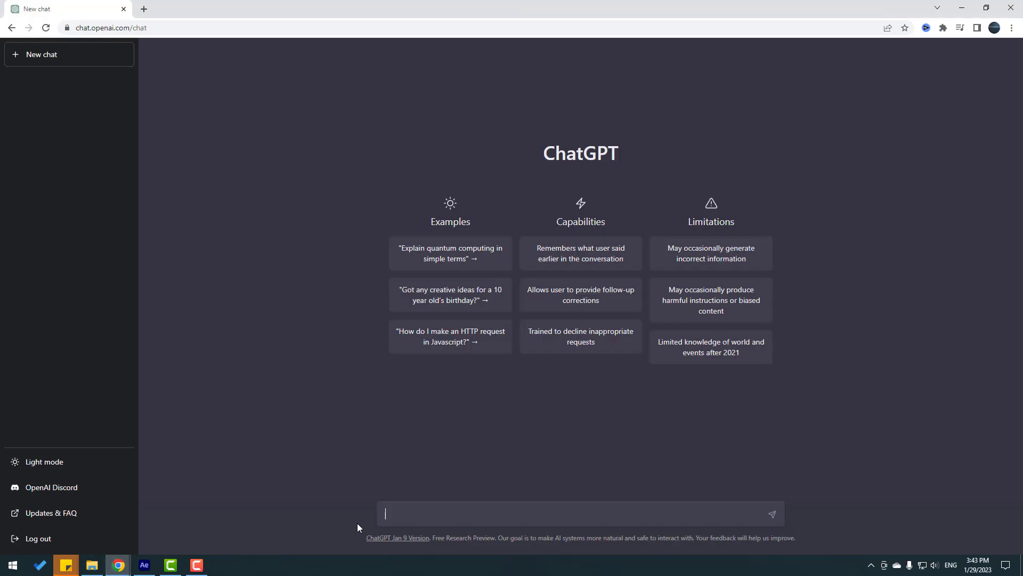
{"action": "left_click", "coordinate": [426, 520]}
{"action": "type", "text": "write me expression After Effects for"}
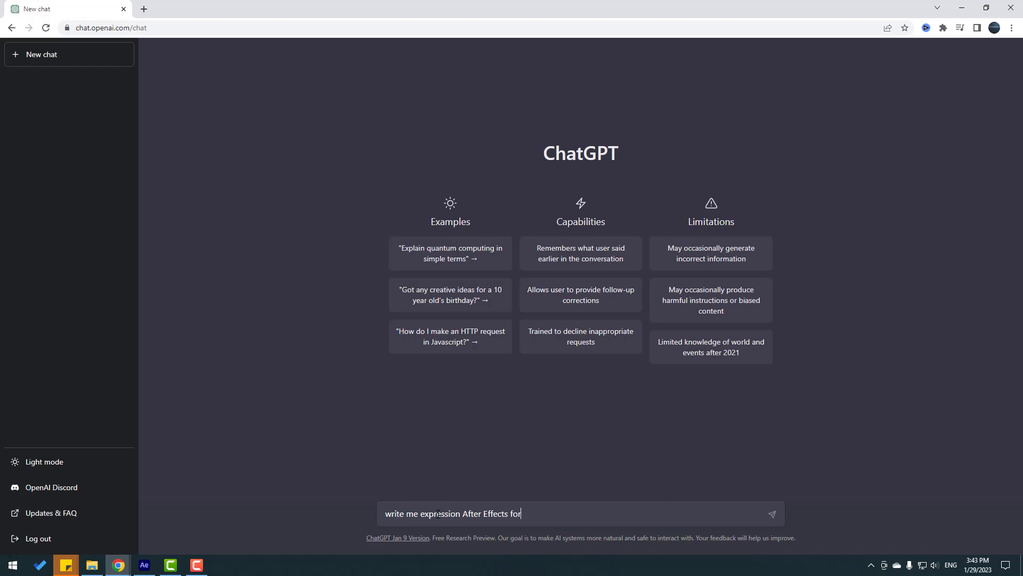
{"action": "type", "text": " puppet link to null"}
{"action": "left_click", "coordinate": [768, 518]}
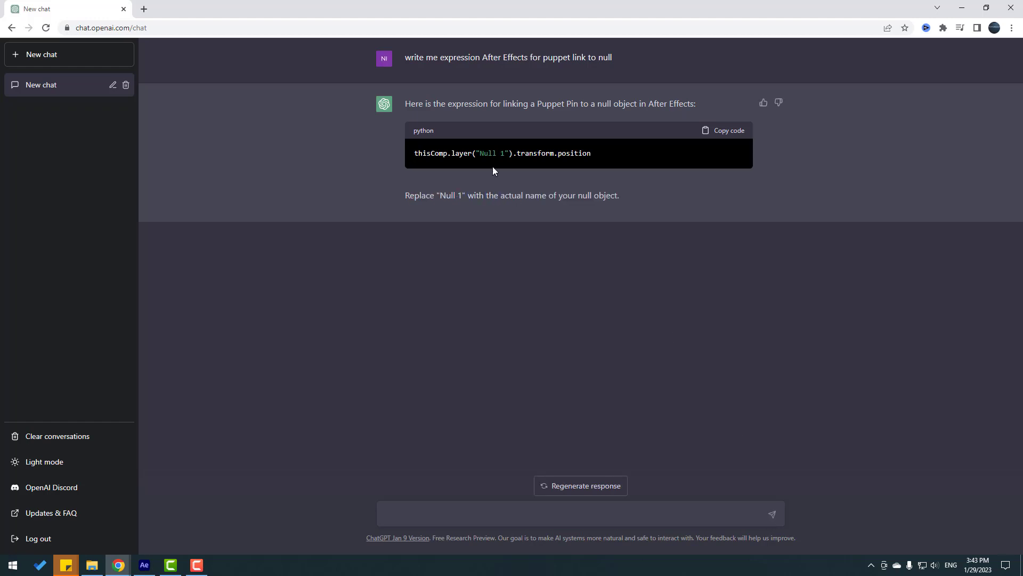
{"action": "left_click", "coordinate": [740, 135]}
Back in After Effects, apply the copied expression to Puppet Pin 1's Position, with the layer name changed to "1"
{"action": "key", "text": "alt+Tab"}
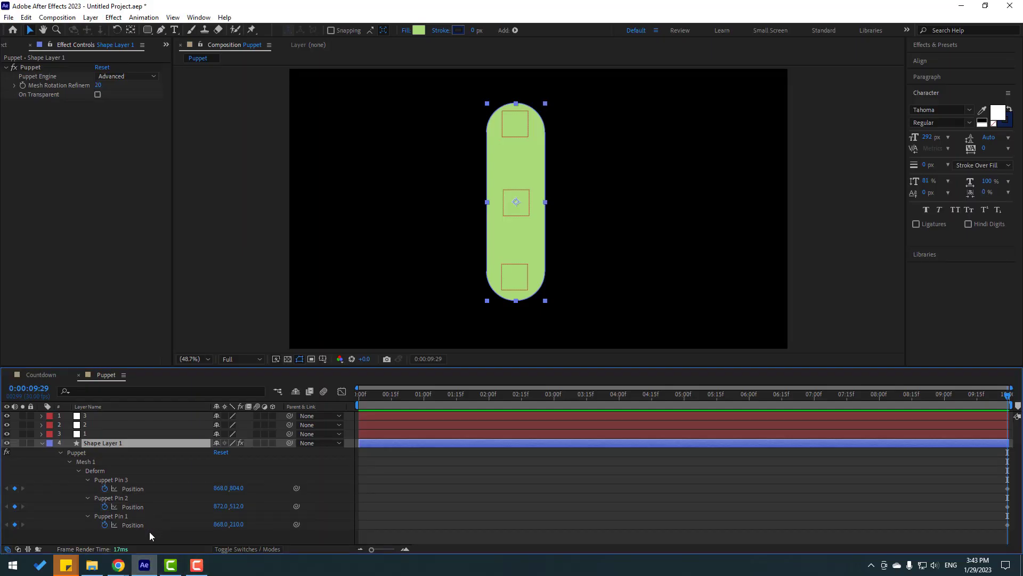
{"action": "left_click", "coordinate": [105, 525], "text": "alt"}
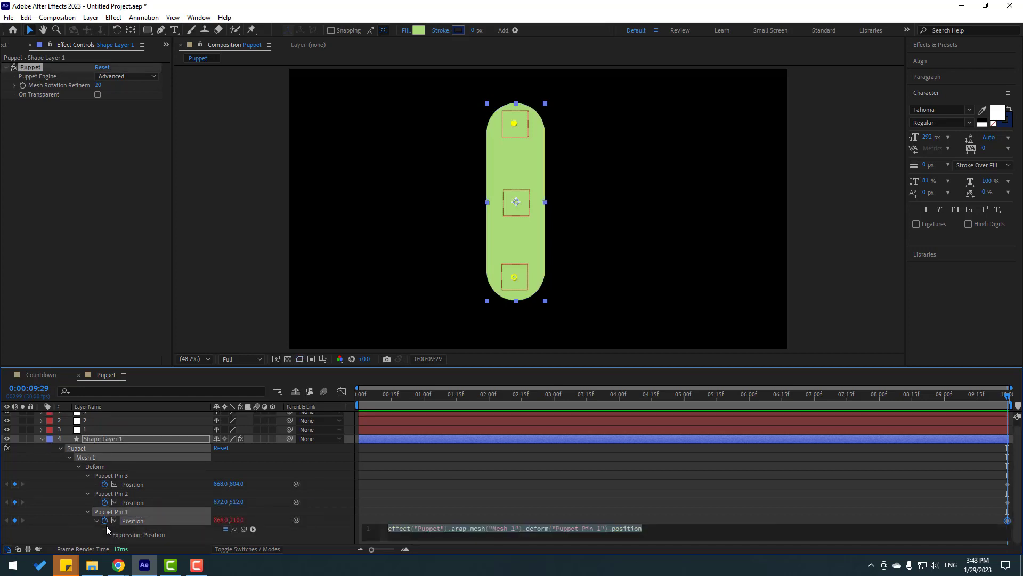
{"action": "key", "text": "ctrl+v"}
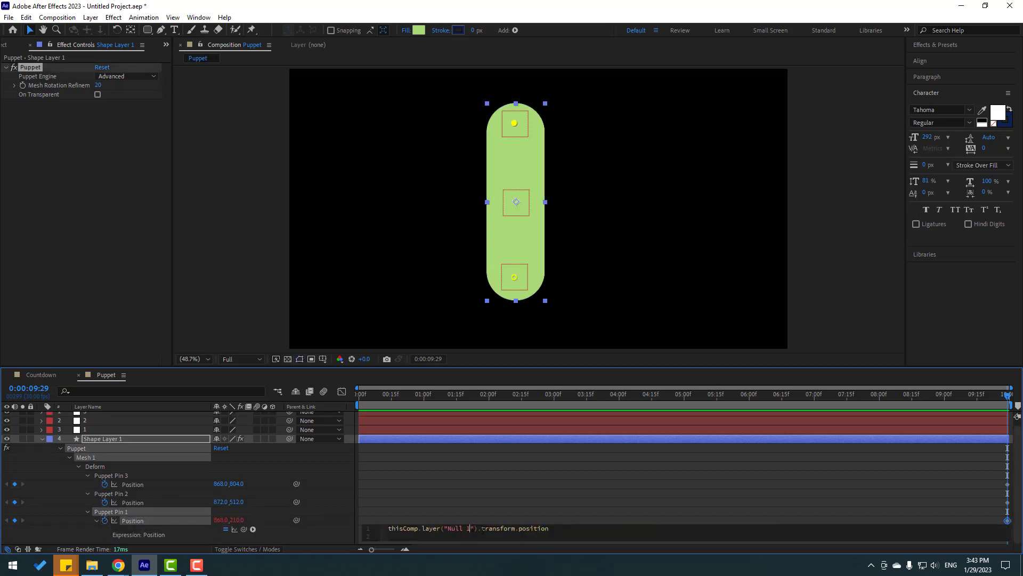
{"action": "key", "text": "BackSpace"}
{"action": "key", "text": "BackSpace"}
{"action": "key", "text": "BackSpace"}
{"action": "key", "text": "BackSpace"}
{"action": "key", "text": "BackSpace"}
{"action": "key", "text": "BackSpace"}
{"action": "type", "text": "1"}
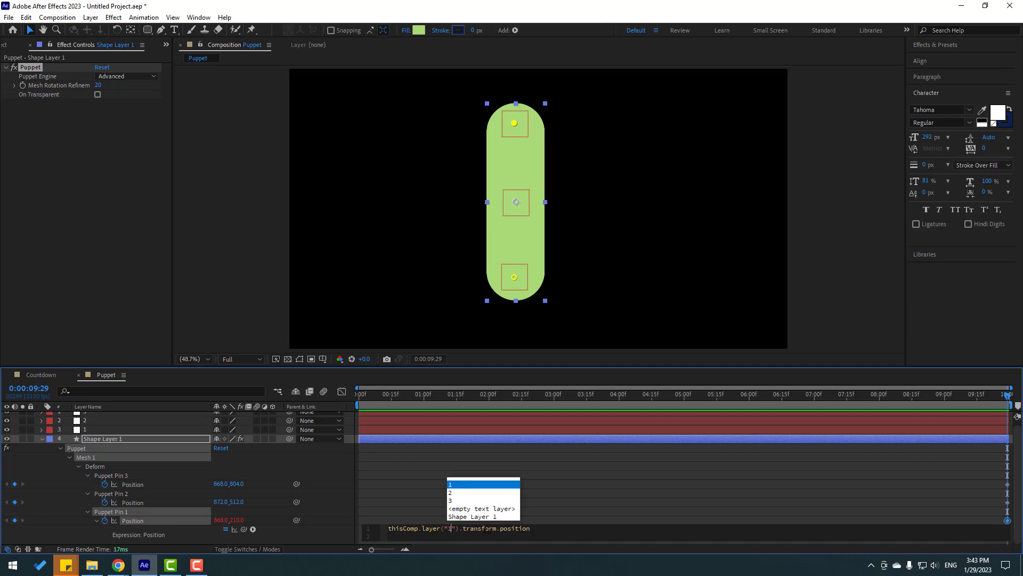
{"action": "left_click", "coordinate": [610, 517]}
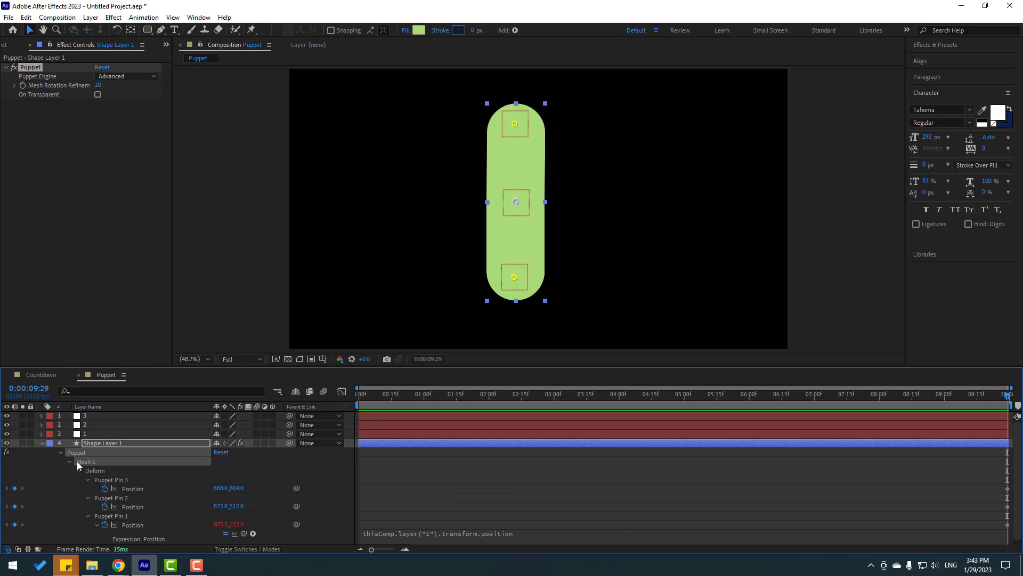
Test the Puppet Pin 1 link by moving null 1 off the shape's upper end, and undo the move
{"action": "left_click", "coordinate": [90, 434]}
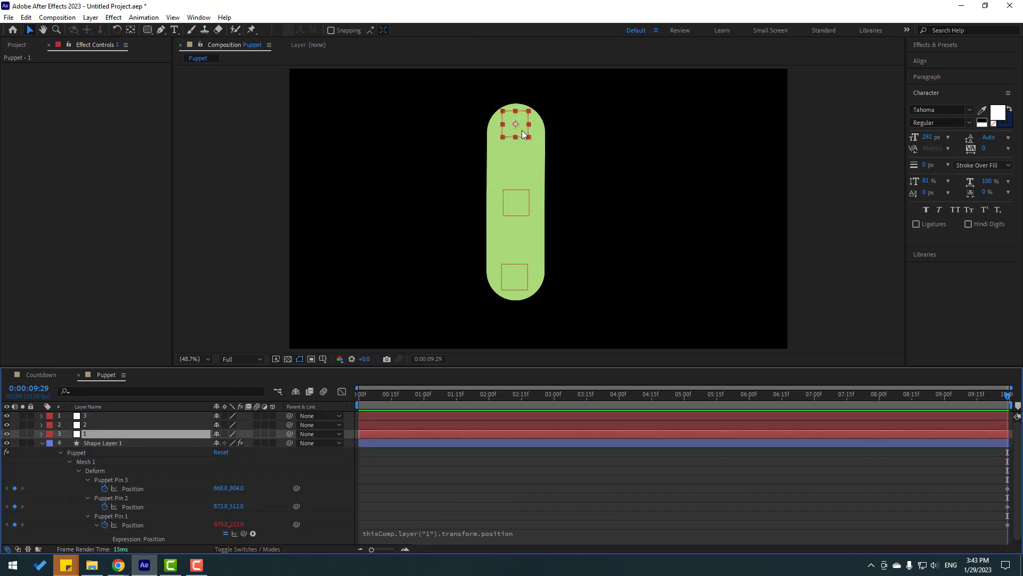
{"action": "left_click_drag", "start_coordinate": [523, 134], "coordinate": [474, 147]}
{"action": "key", "text": "ctrl+z"}
{"action": "left_click", "coordinate": [56, 508]}
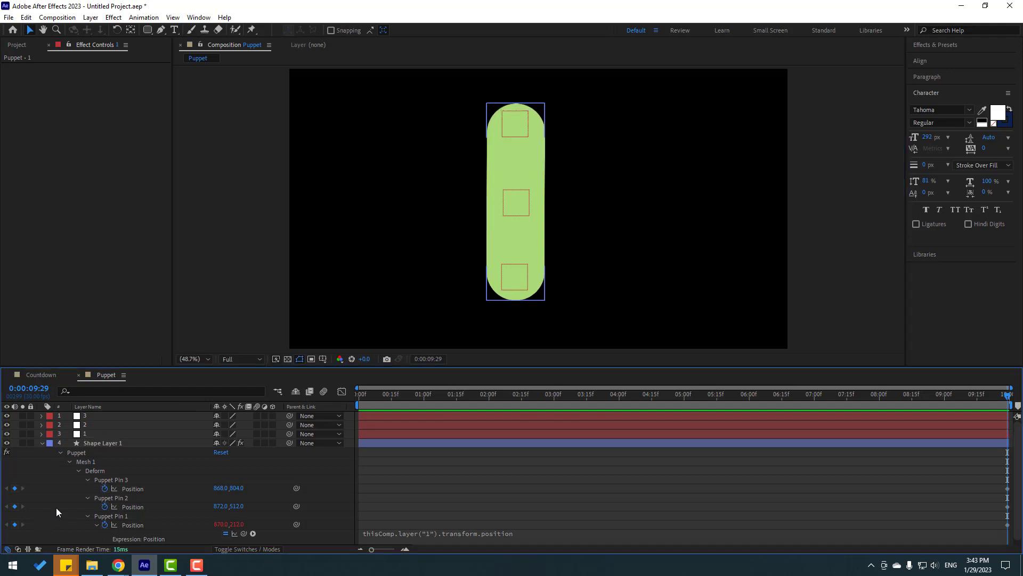
Add the copied null-position expression to Puppet Pin 2's Position, replacing the layer name with "2"
{"action": "left_click", "coordinate": [105, 506], "text": "alt"}
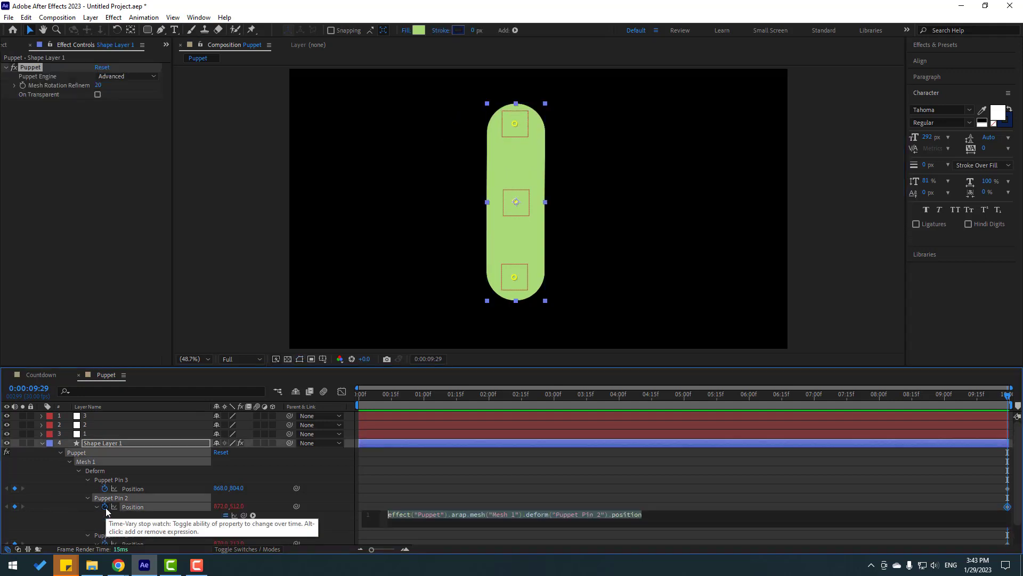
{"action": "key", "text": "ctrl+v"}
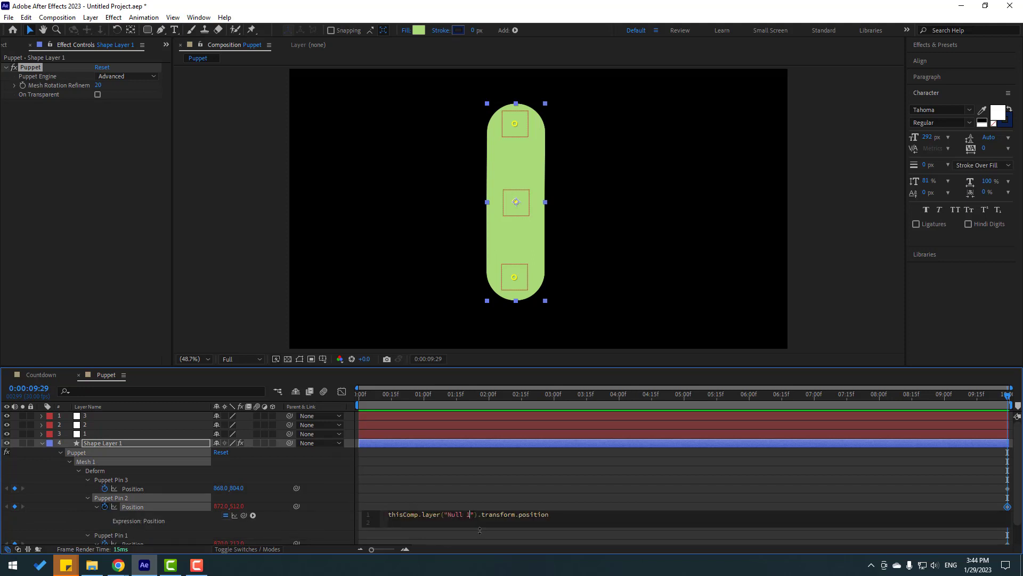
{"action": "key", "text": "BackSpace"}
{"action": "key", "text": "BackSpace"}
{"action": "key", "text": "BackSpace"}
{"action": "key", "text": "BackSpace"}
{"action": "key", "text": "BackSpace"}
{"action": "key", "text": "BackSpace"}
{"action": "type", "text": "2"}
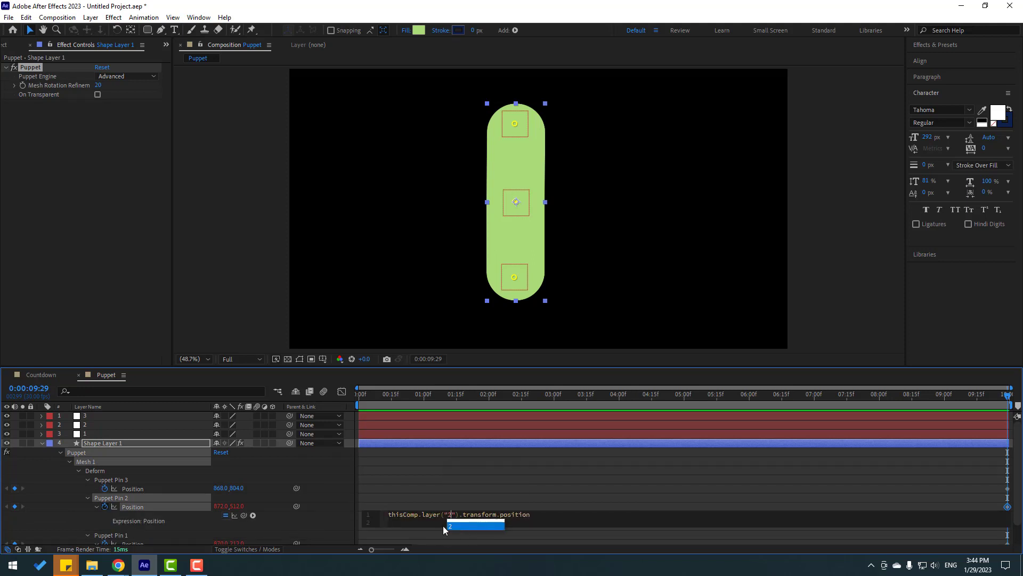
{"action": "left_click", "coordinate": [429, 505]}
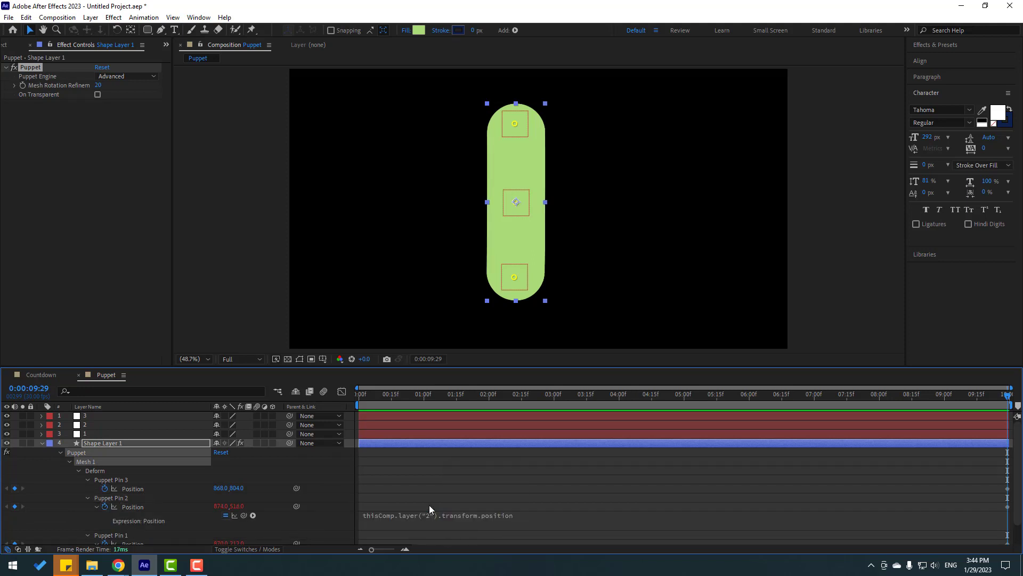
Test the Puppet Pin 2 link by moving null 2 in the middle of the shape, and undo the move
{"action": "left_click", "coordinate": [85, 425]}
{"action": "mouse_move", "coordinate": [524, 207]}
{"action": "left_mouse_down"}
{"action": "mouse_move", "coordinate": [537, 210]}
{"action": "mouse_move", "coordinate": [465, 205]}
{"action": "mouse_move", "coordinate": [565, 213]}
{"action": "mouse_move", "coordinate": [510, 214]}
{"action": "left_mouse_up"}
{"action": "key", "text": "ctrl+z"}
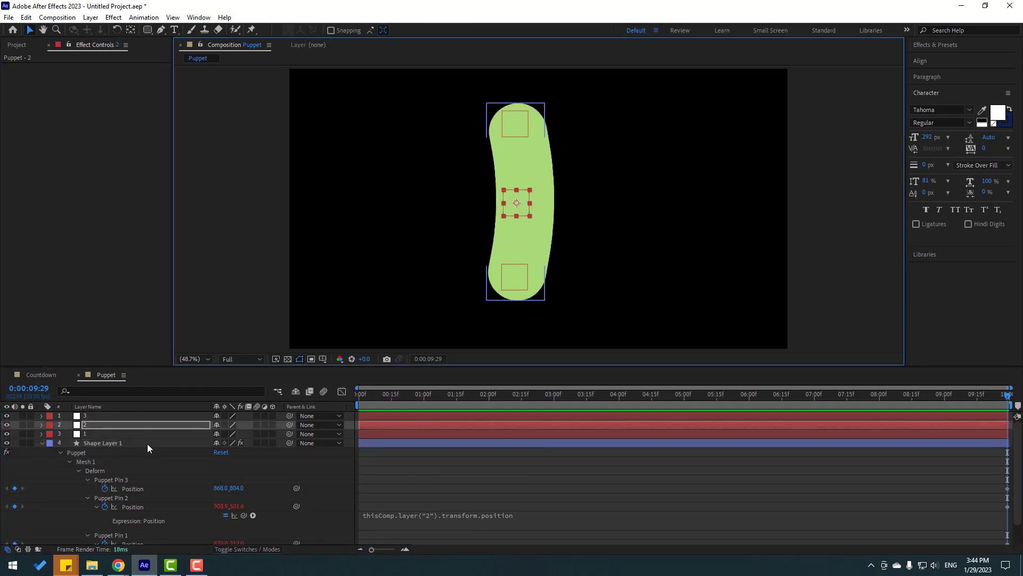
{"action": "left_click", "coordinate": [63, 513]}
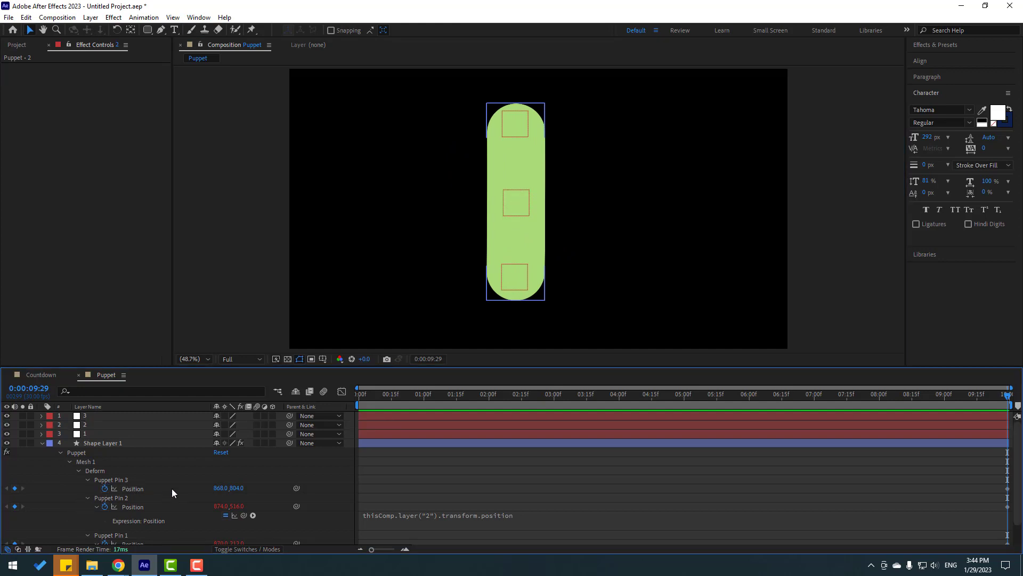
Link Puppet Pin 3's Position to null 3 with the copied expression using layer name "3", and collapse Shape Layer 1's properties
{"action": "left_click", "coordinate": [104, 489], "text": "alt"}
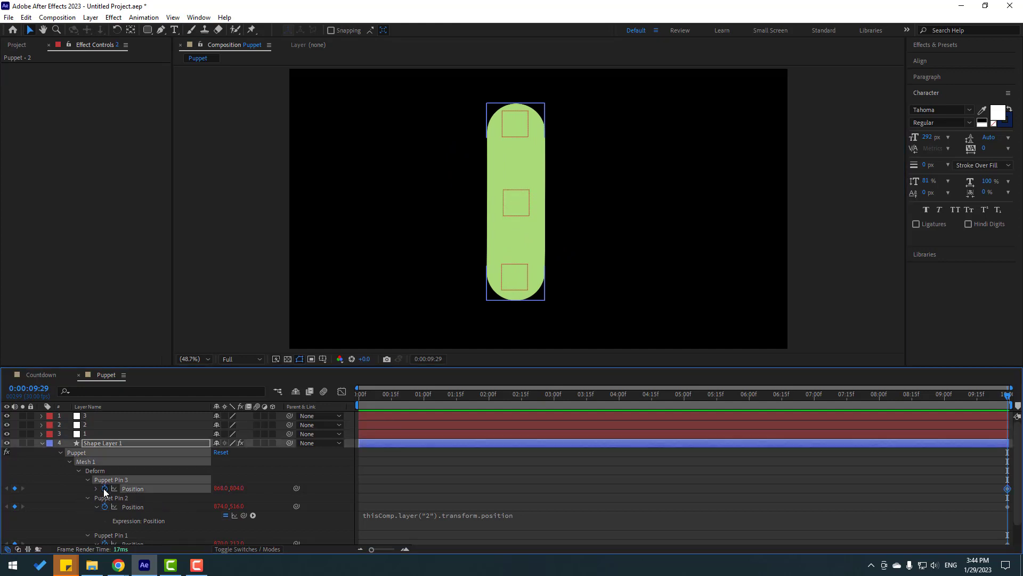
{"action": "key", "text": "ctrl+v"}
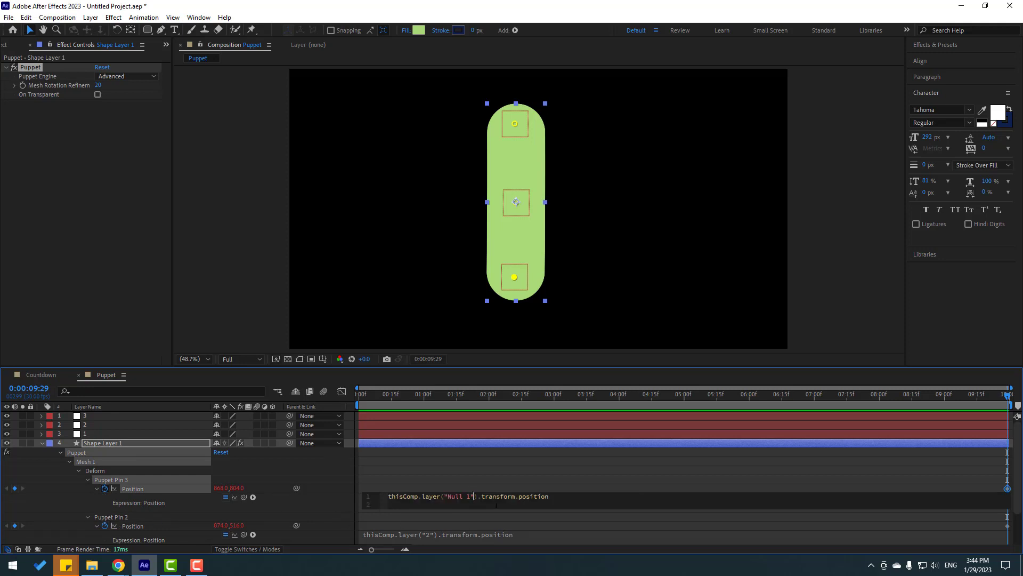
{"action": "key", "text": "BackSpace"}
{"action": "key", "text": "BackSpace"}
{"action": "key", "text": "BackSpace"}
{"action": "key", "text": "BackSpace"}
{"action": "key", "text": "BackSpace"}
{"action": "key", "text": "BackSpace"}
{"action": "type", "text": "3"}
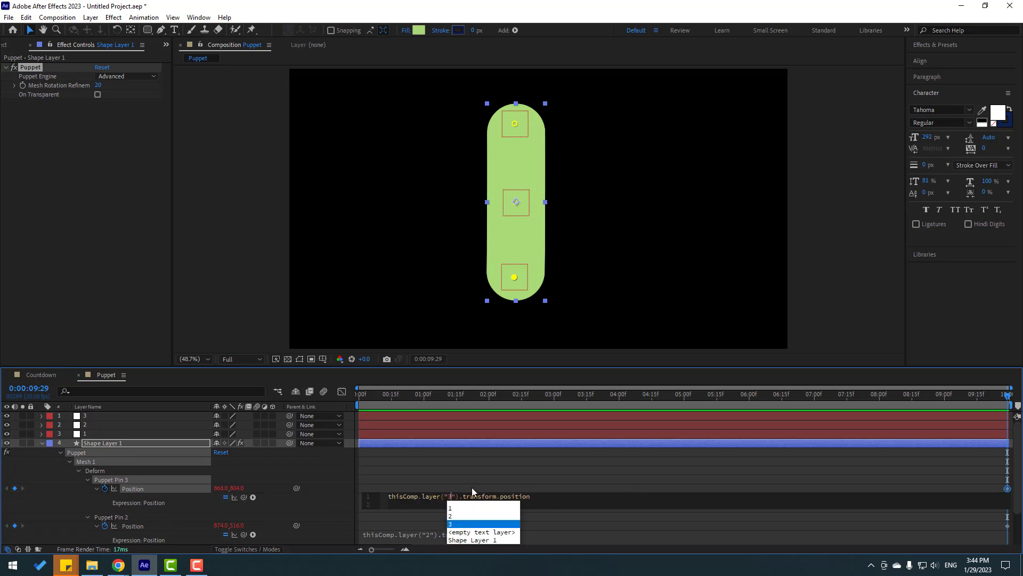
{"action": "left_click", "coordinate": [420, 487]}
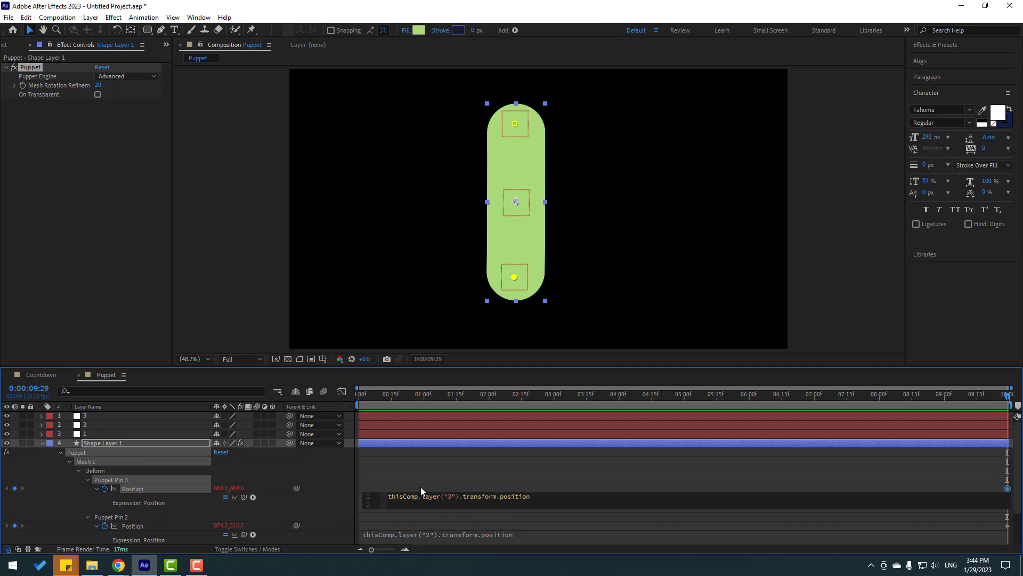
{"action": "left_click", "coordinate": [42, 443]}
{"action": "left_click", "coordinate": [95, 477]}
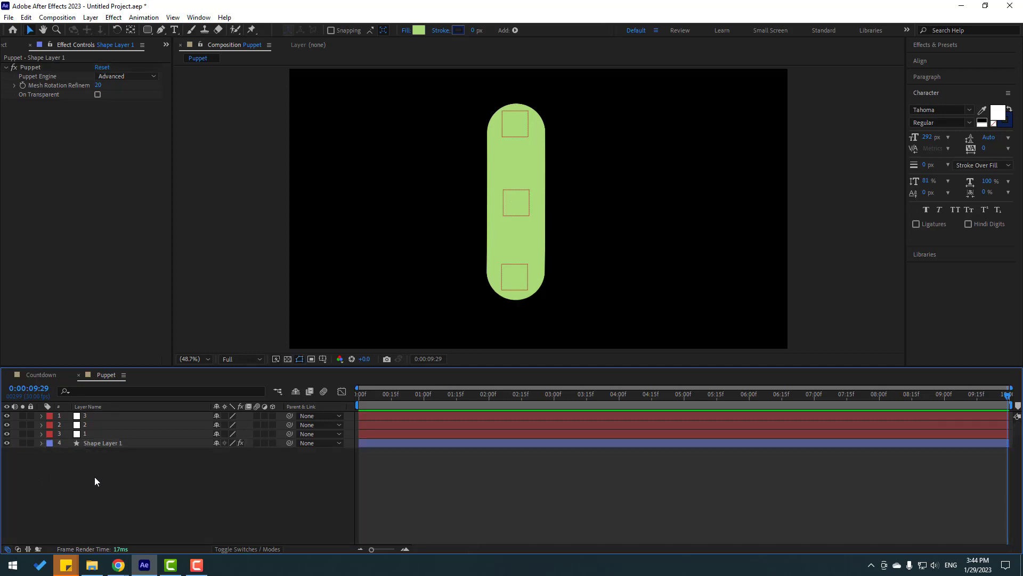
Test the Puppet Pin 3 link by moving null 3 at the shape's lower end, and undo the move
{"action": "left_click", "coordinate": [89, 416]}
{"action": "mouse_move", "coordinate": [526, 277]}
{"action": "left_mouse_down"}
{"action": "mouse_move", "coordinate": [554, 273]}
{"action": "mouse_move", "coordinate": [520, 270]}
{"action": "left_mouse_up"}
{"action": "key", "text": "ctrl+z"}
Move null 2 slightly left to bend the middle of the green shape
{"action": "left_click", "coordinate": [518, 212]}
{"action": "left_click_drag", "start_coordinate": [518, 212], "coordinate": [509, 174]}
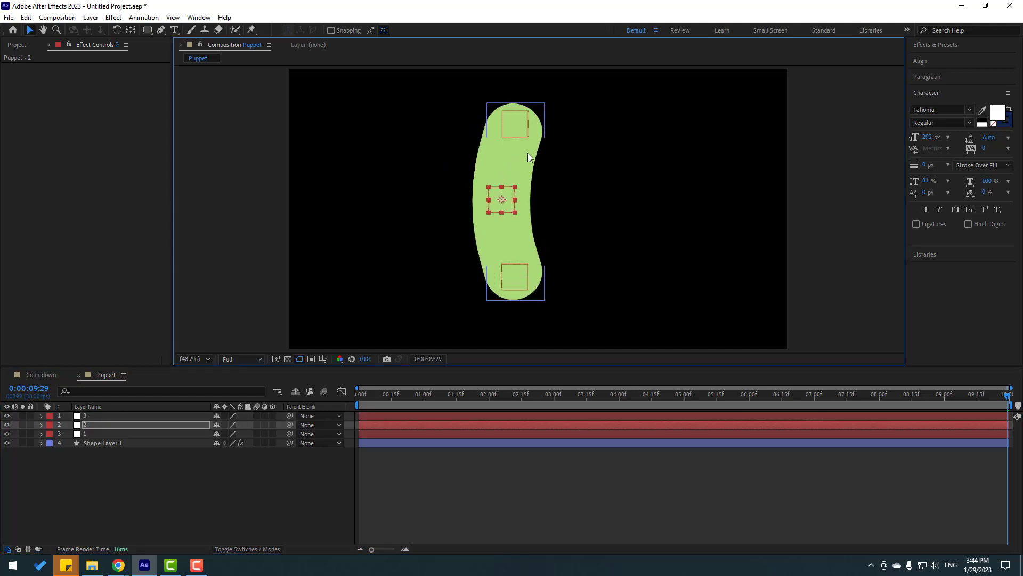